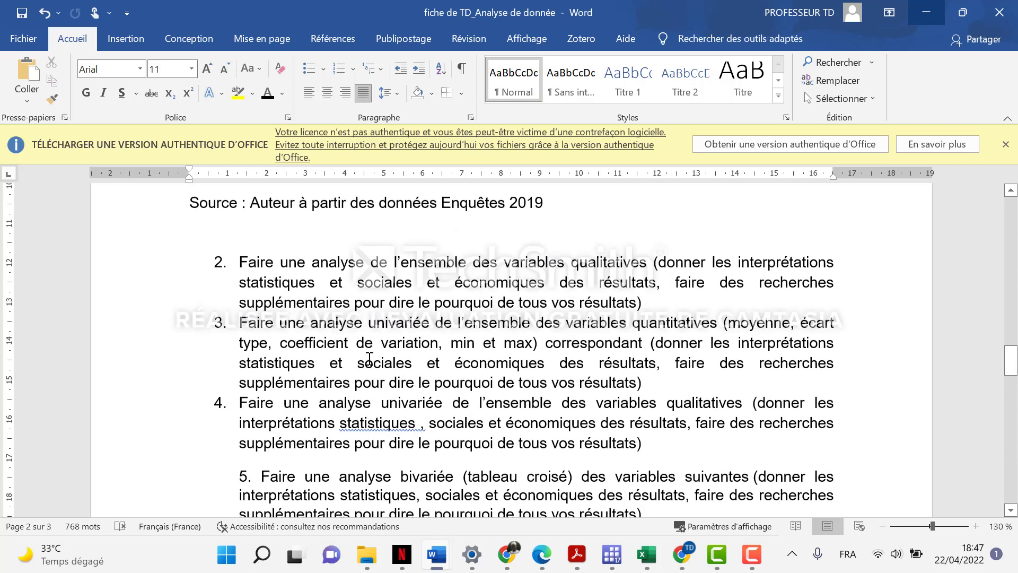
# Insert blank lines between questions 2 and 3 of the exercise sheet and select the text of question 2.
pyautogui.scroll(2, 558, 382)
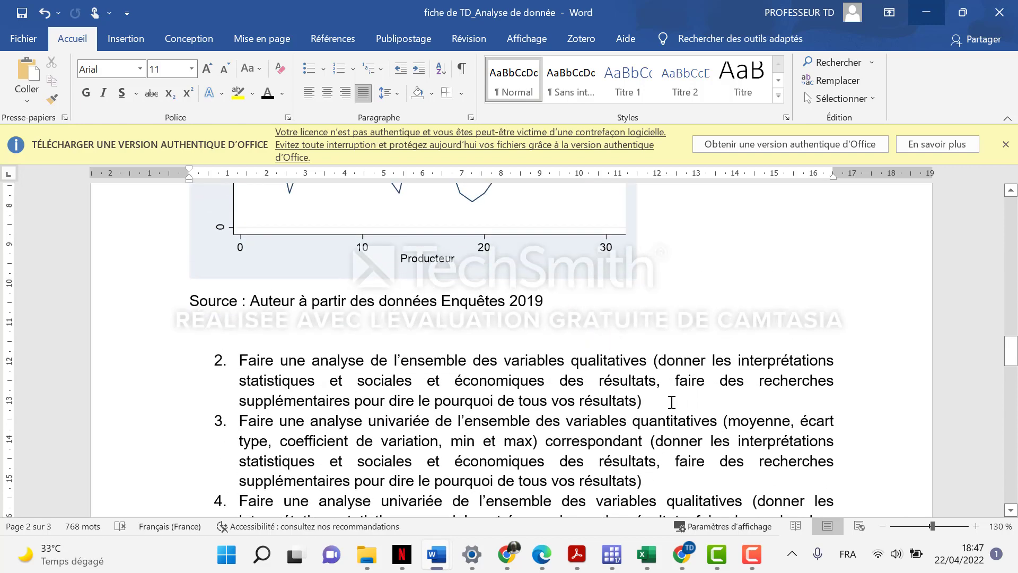
pyautogui.moveTo(658, 402); pyautogui.dragTo(232, 352)
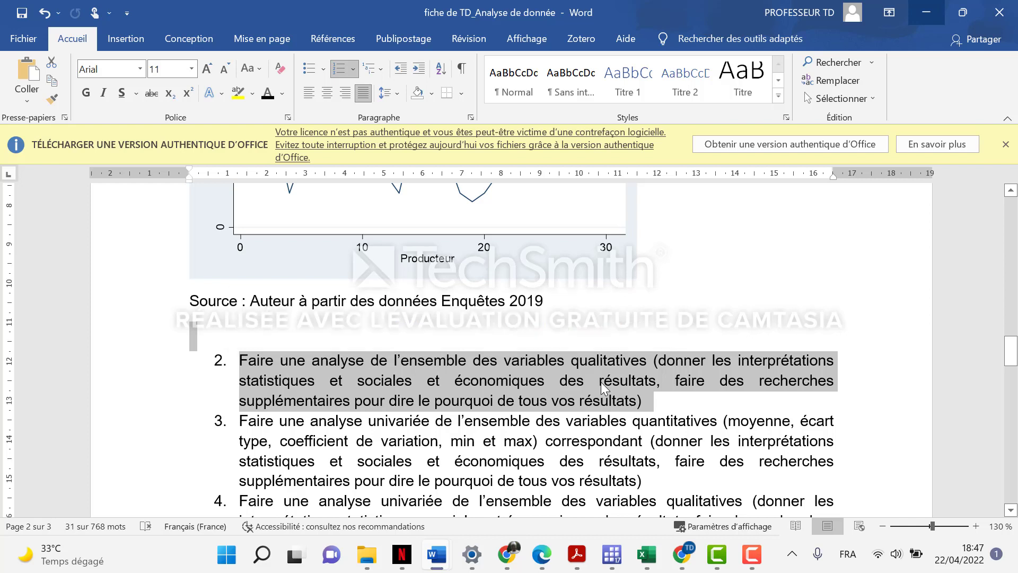
pyautogui.click(599, 381)
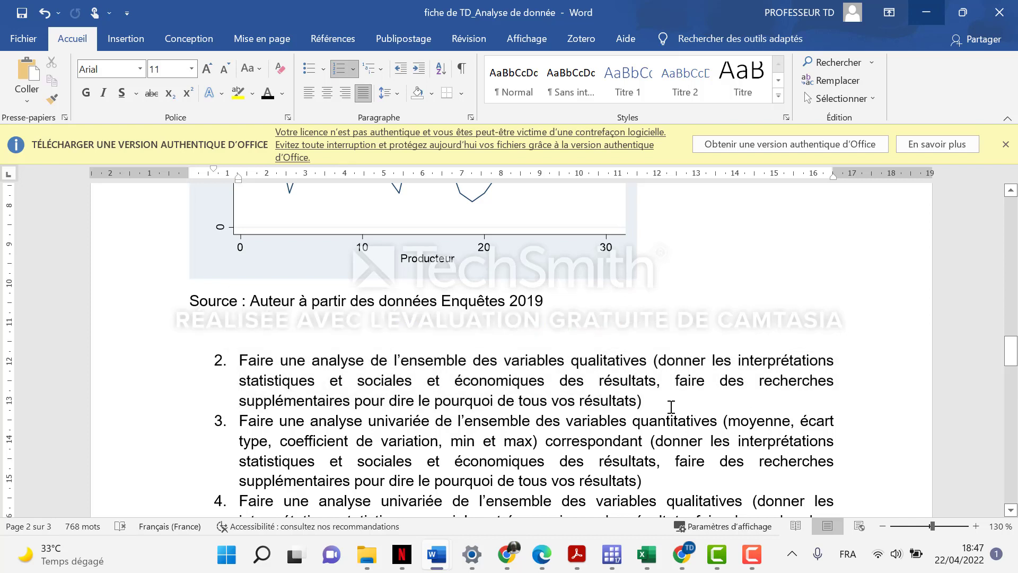
pyautogui.press('Return')
pyautogui.press('Return')
pyautogui.press('Return')
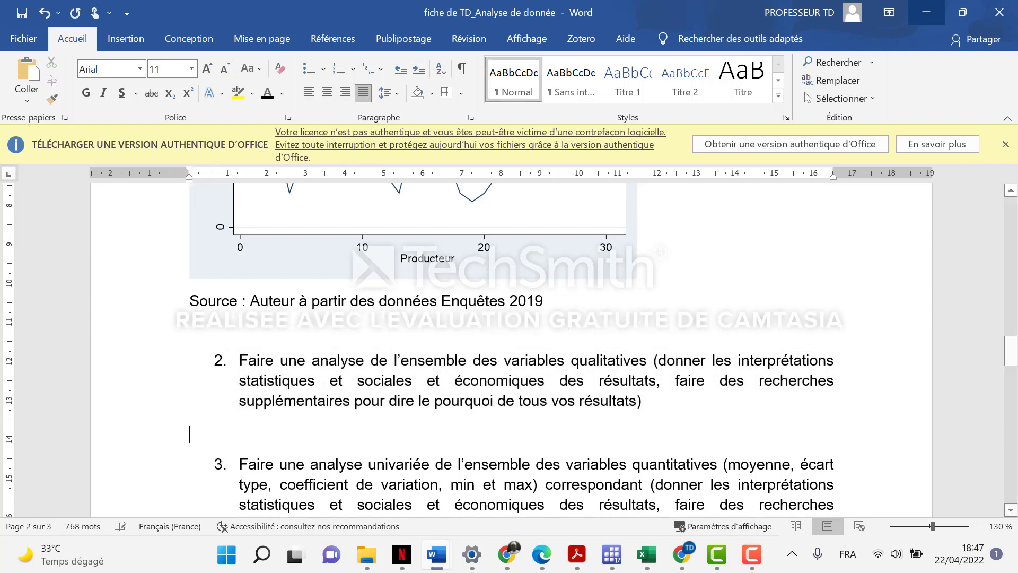
pyautogui.moveTo(666, 412); pyautogui.dragTo(242, 360)
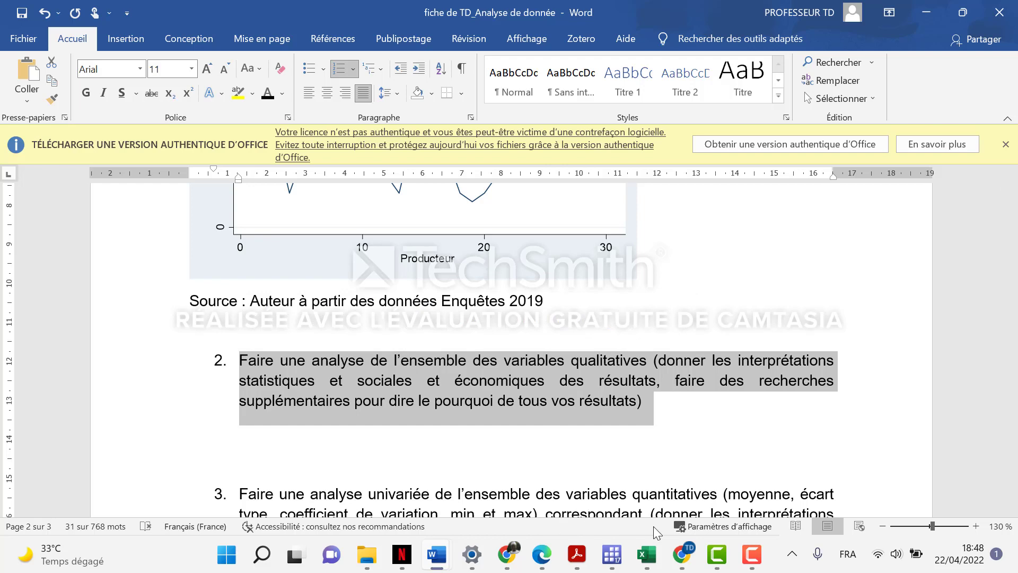
# Switch to Stata and review the commands saved in the dofile_VIDEO do-file.
pyautogui.click(612, 554)
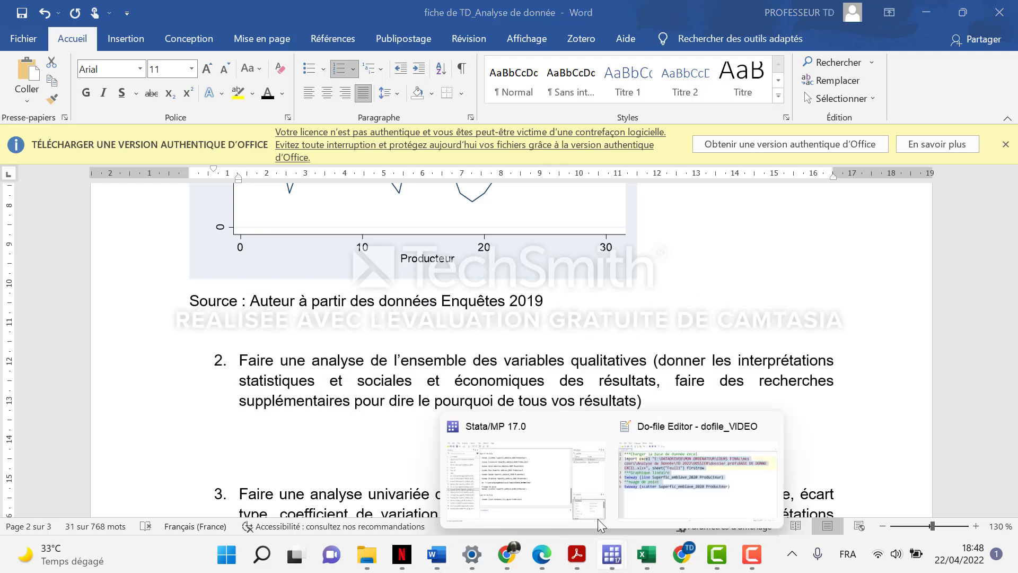
pyautogui.click(552, 491)
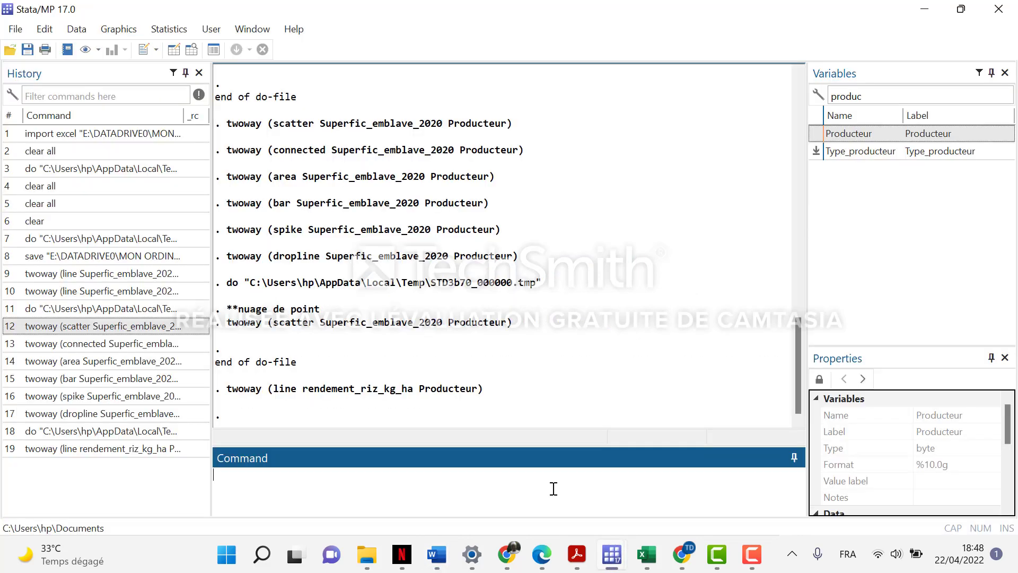
pyautogui.click(622, 560)
pyautogui.click(711, 493)
pyautogui.click(444, 394)
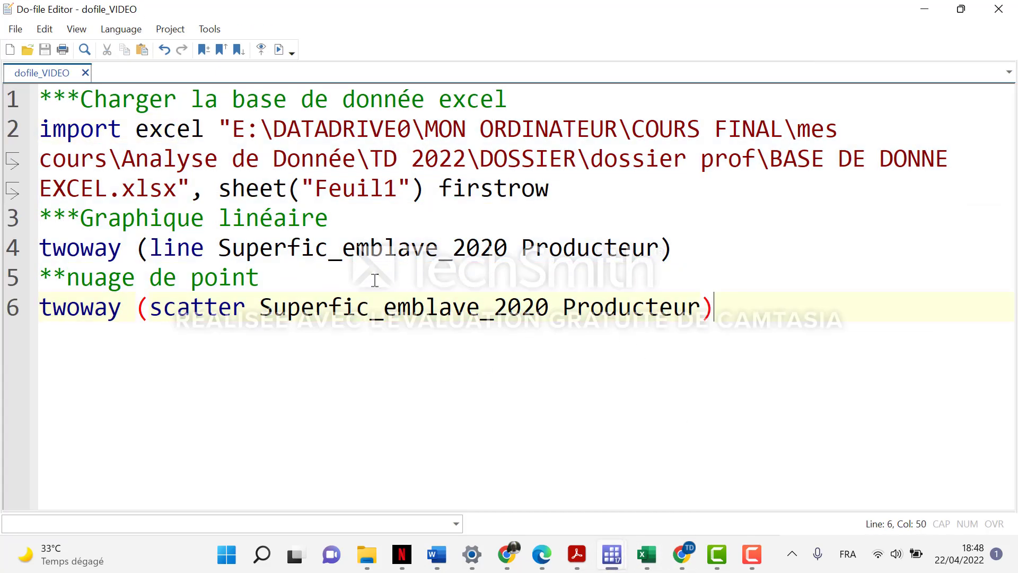
pyautogui.click(374, 280)
pyautogui.click(924, 9)
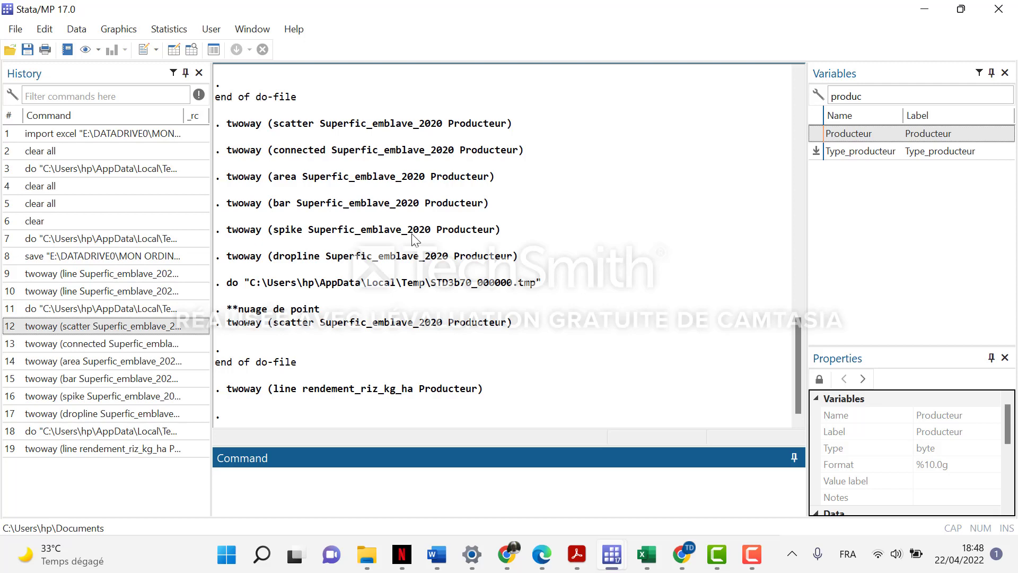
# Set up a bar chart of percent of frequencies within categories, with Situation_mati as the first grouping variable.
pyautogui.click(112, 30)
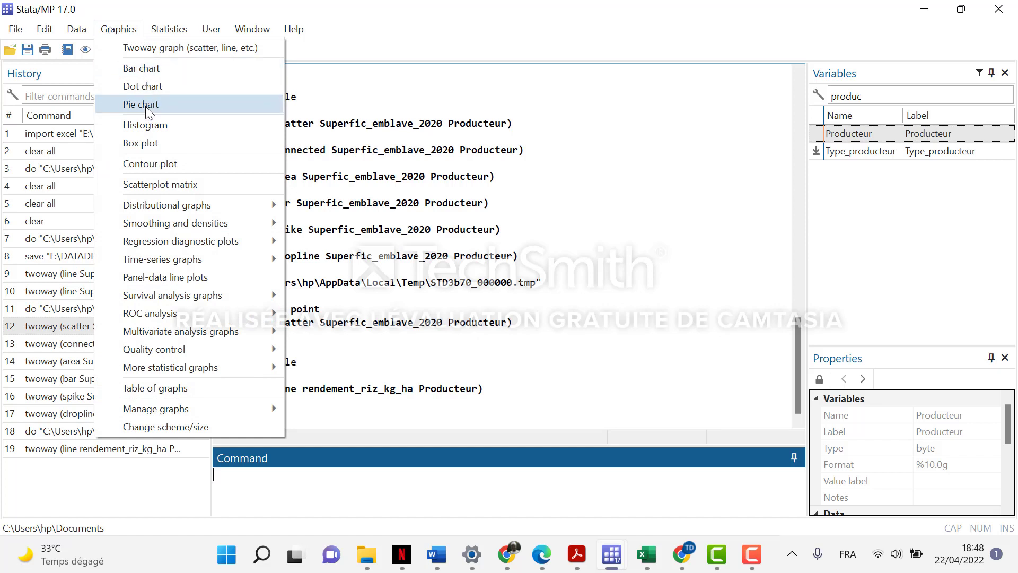
pyautogui.click(157, 68)
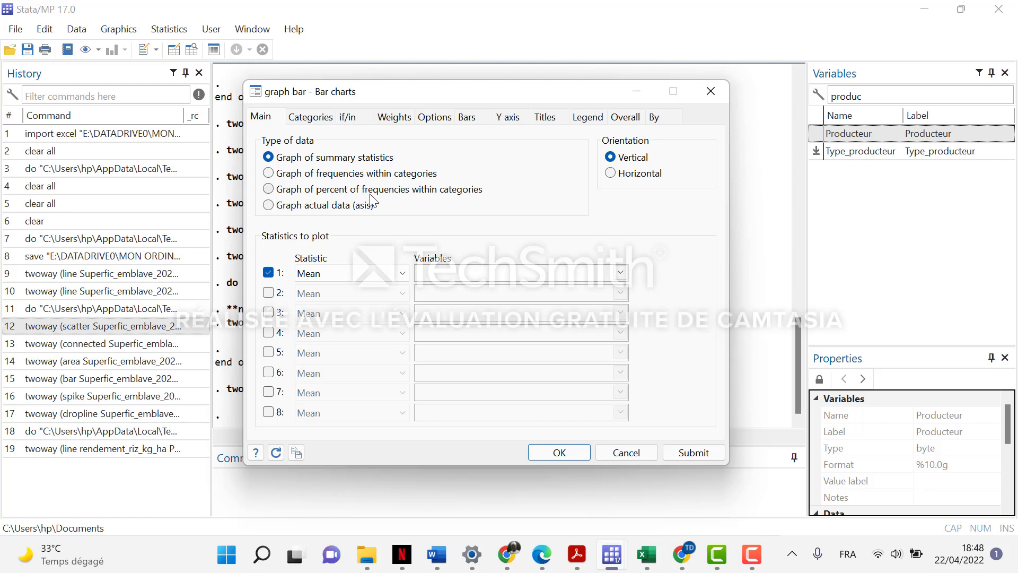
pyautogui.click(269, 189)
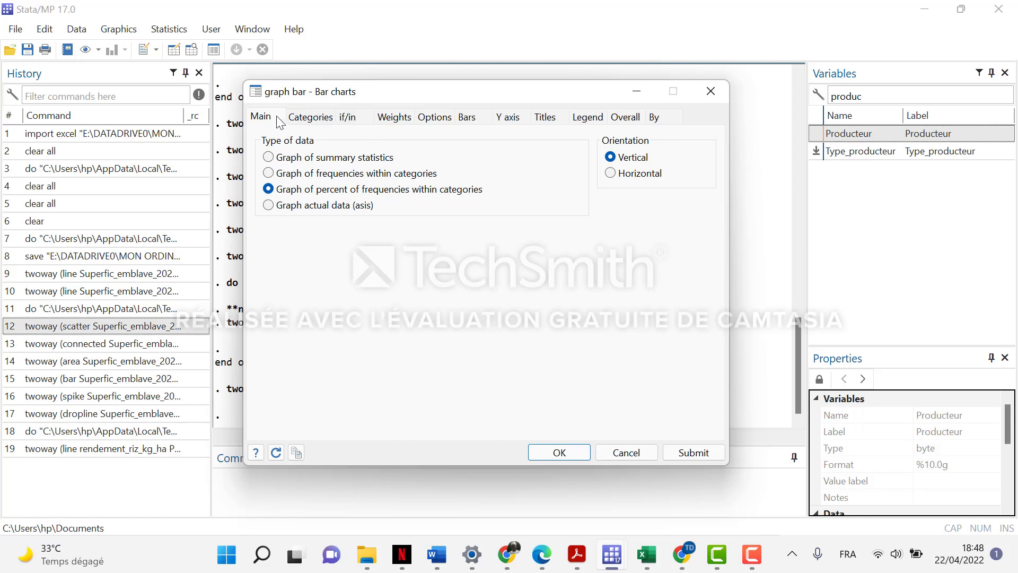
pyautogui.click(310, 118)
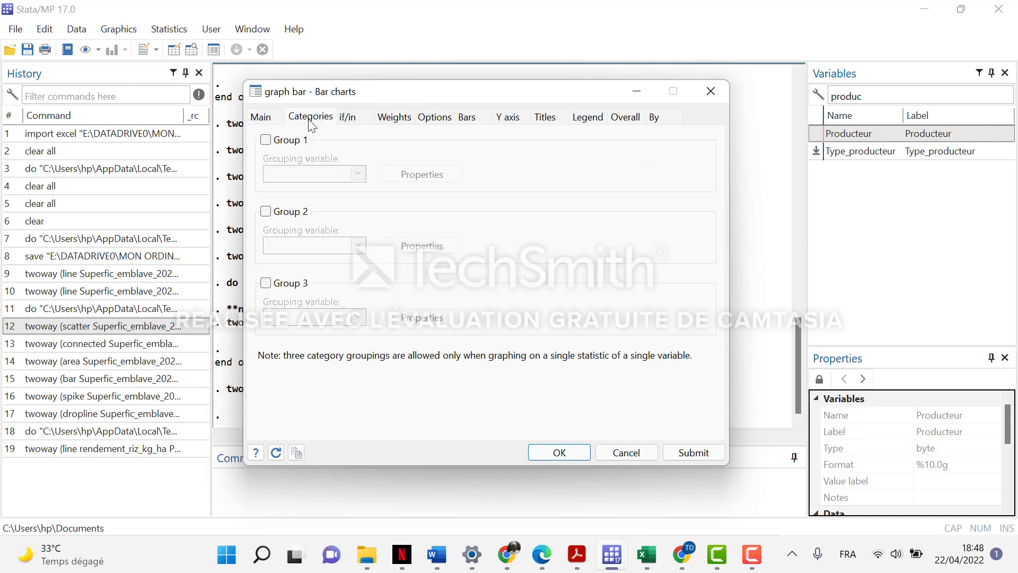
pyautogui.click(267, 140)
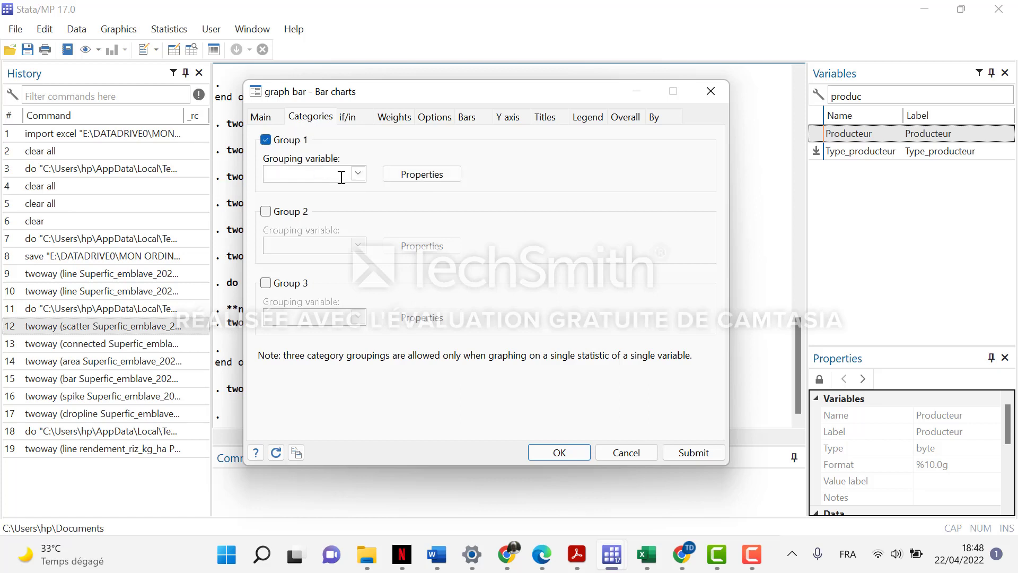
pyautogui.click(357, 173)
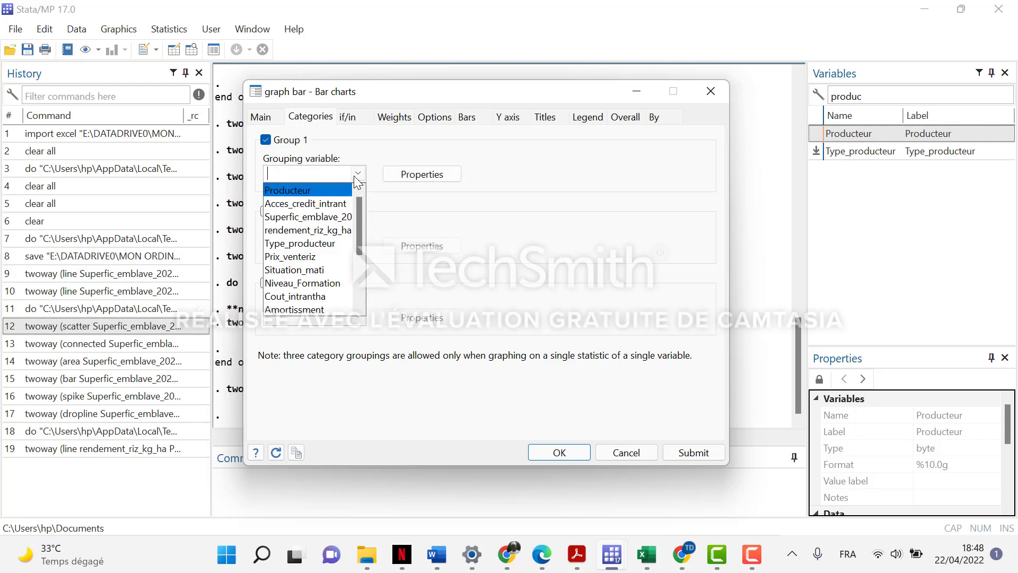
pyautogui.click(312, 272)
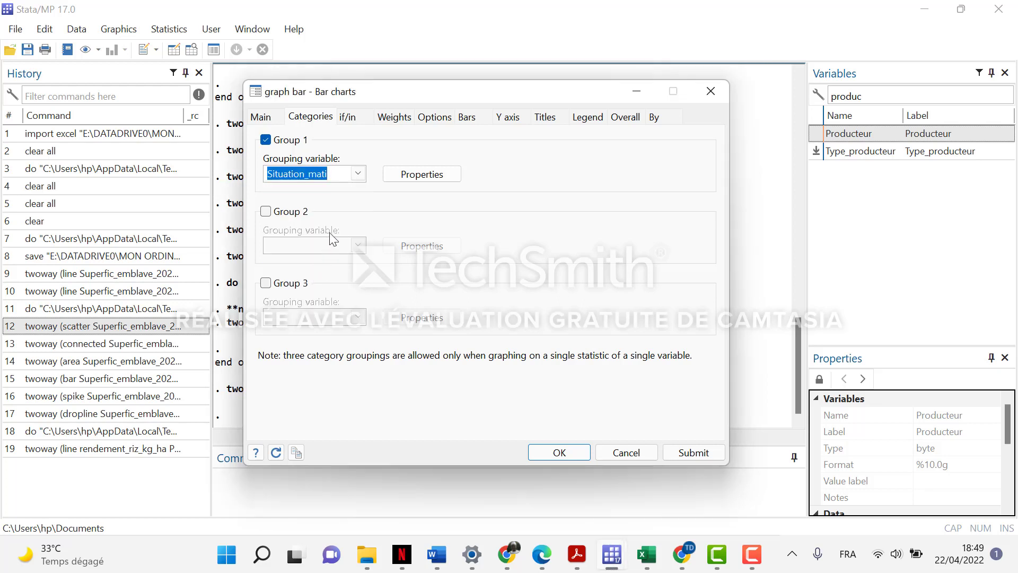
# Label the bars with total bar height and plot the Situation_mati chart, then close the graph and the chart settings.
pyautogui.click(477, 115)
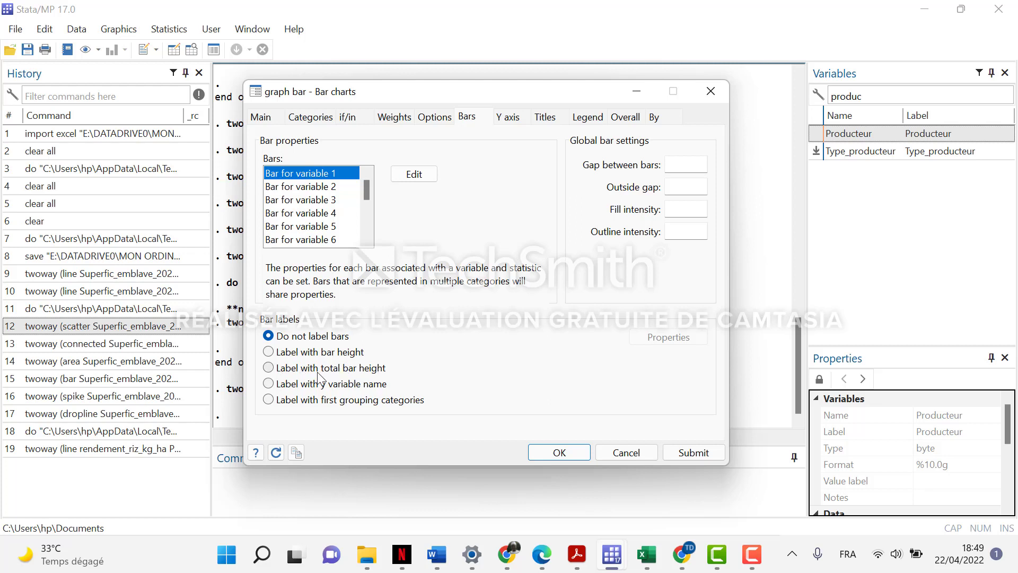
pyautogui.click(269, 369)
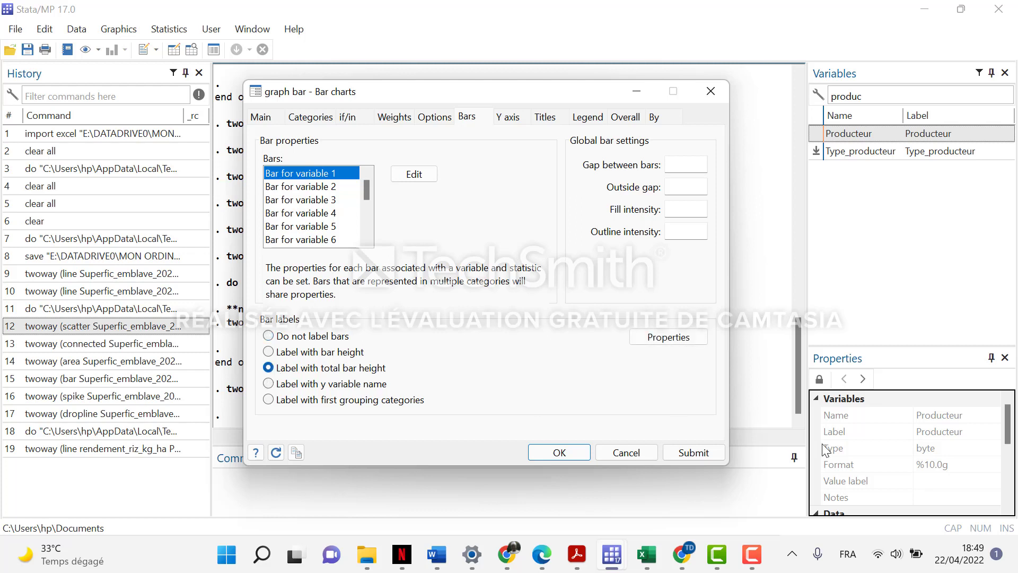
pyautogui.click(697, 453)
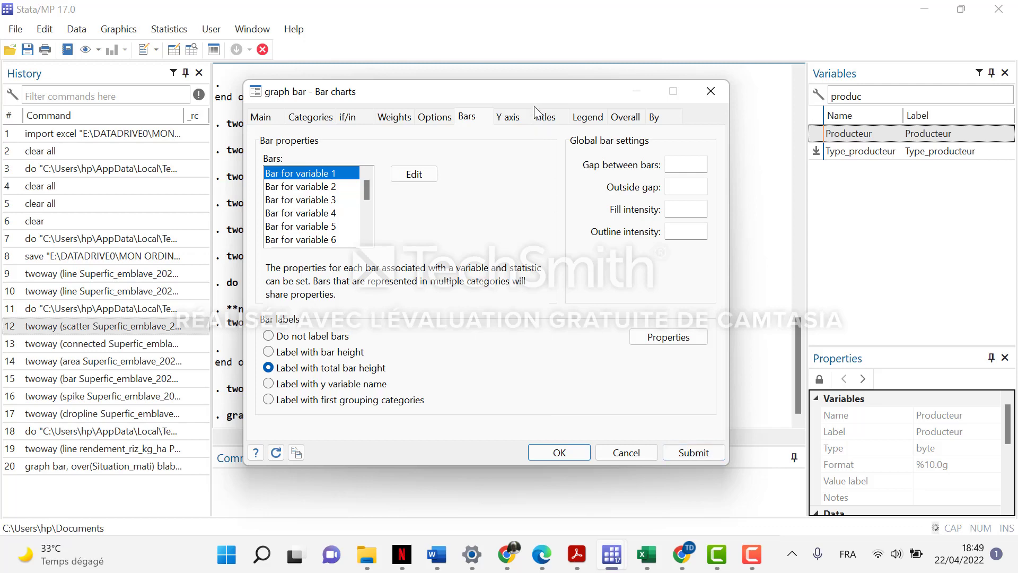
pyautogui.moveTo(535, 98); pyautogui.dragTo(814, 101)
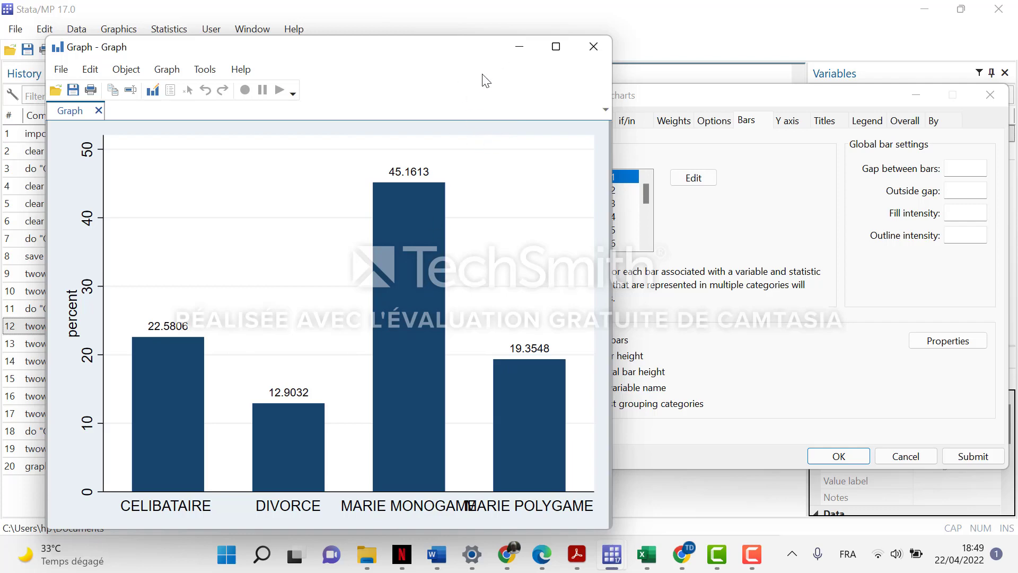
pyautogui.click(593, 47)
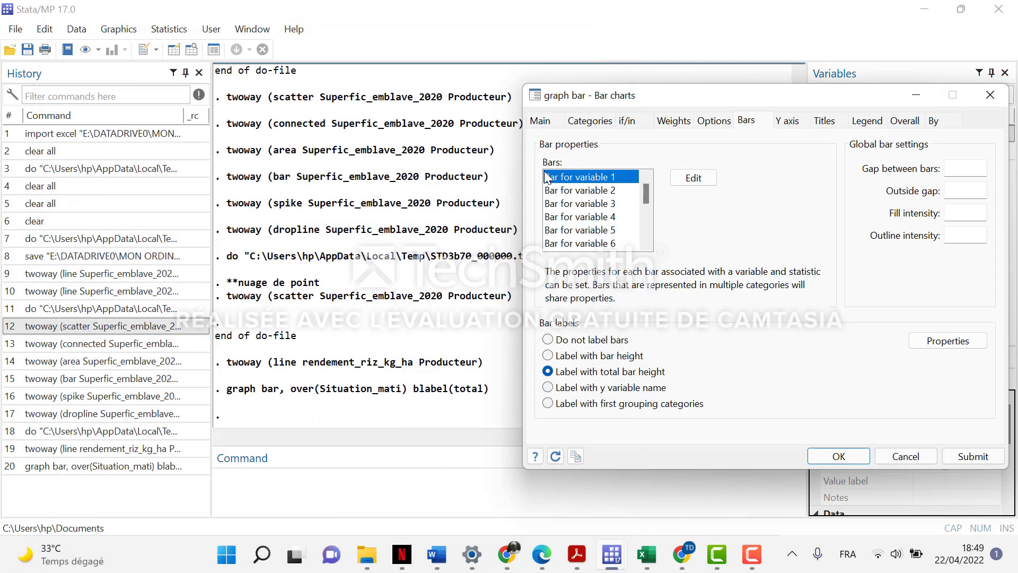
pyautogui.click(919, 454)
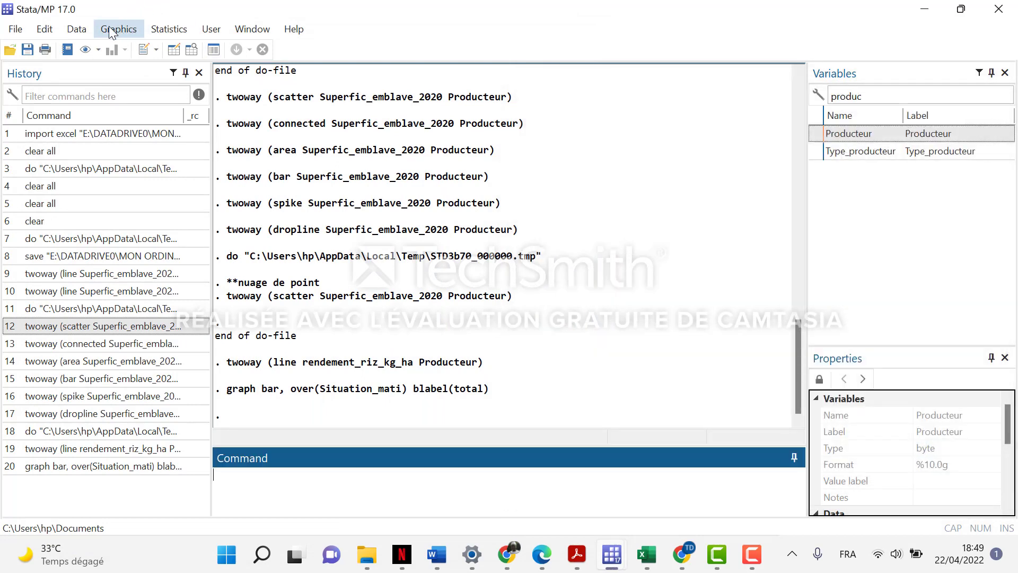
# Reopen the bar chart settings and plot the Situation_mati percentages again with total bar height labels, then close the graph.
pyautogui.click(119, 31)
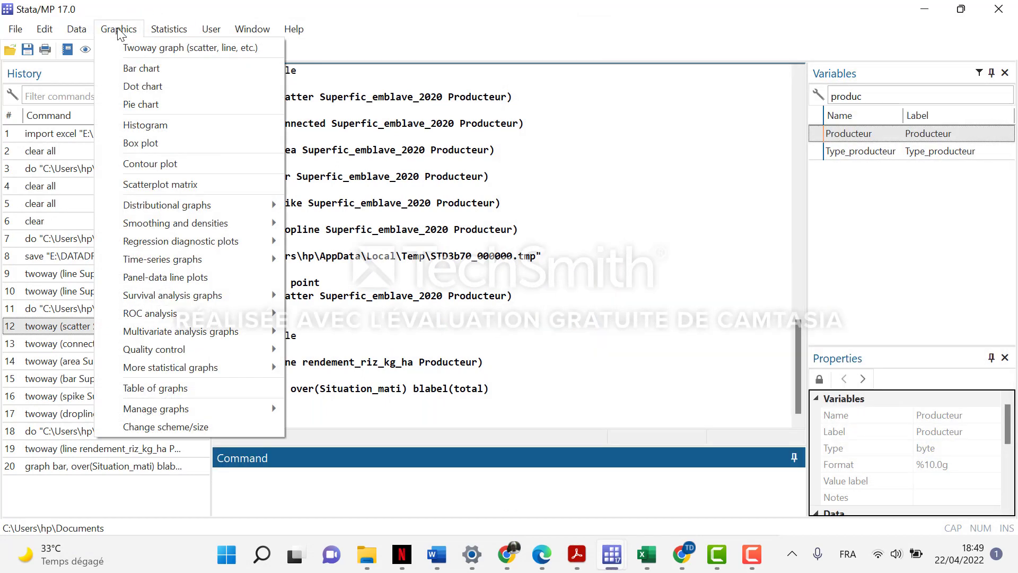
pyautogui.click(159, 69)
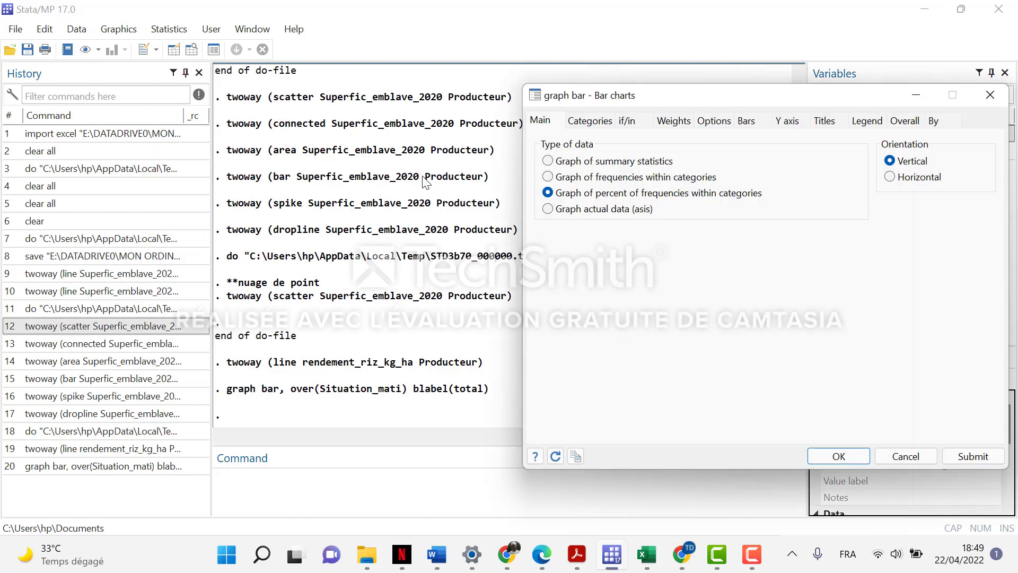
pyautogui.moveTo(782, 97); pyautogui.dragTo(400, 106)
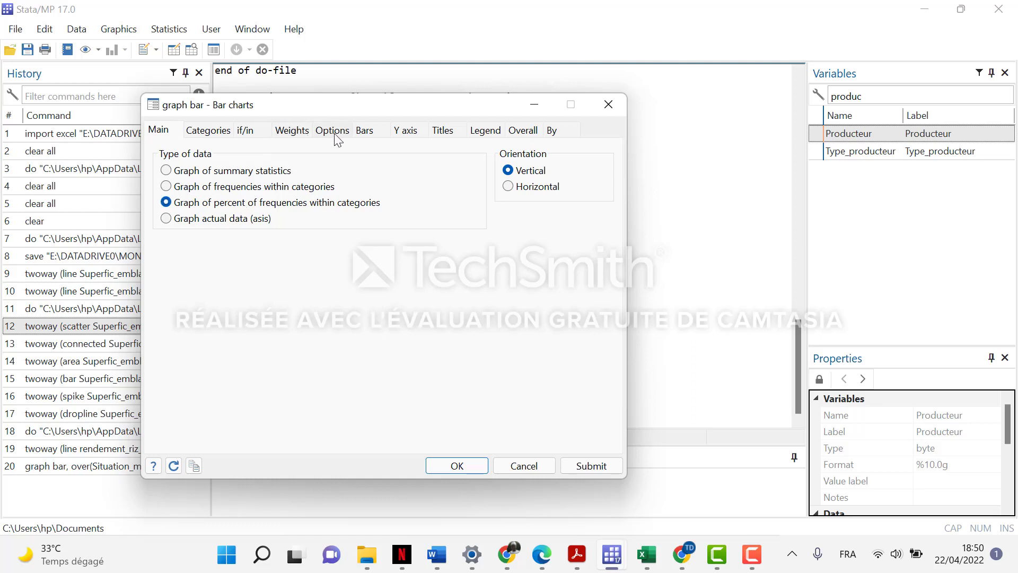
pyautogui.click(364, 130)
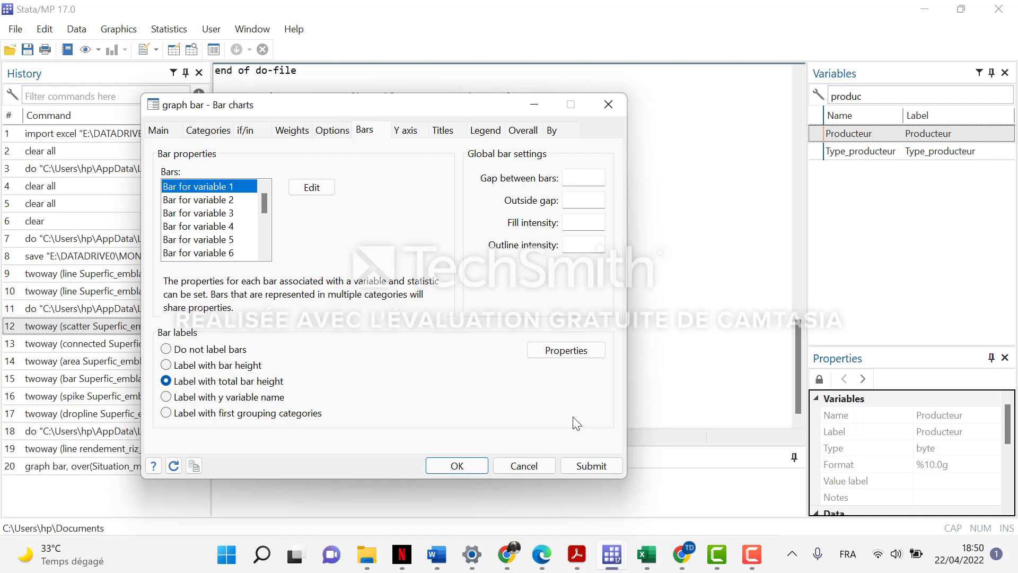
pyautogui.click(600, 466)
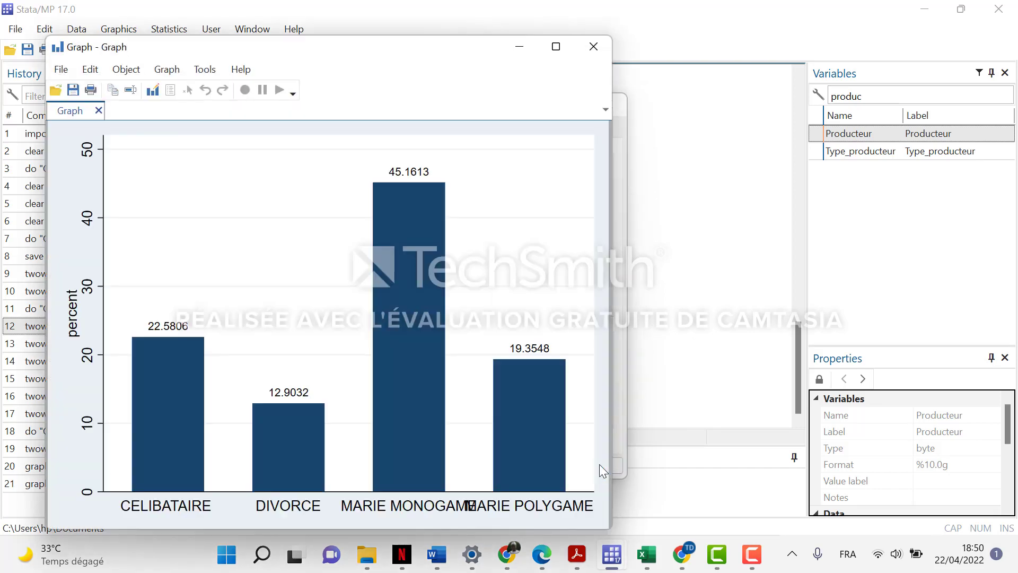
pyautogui.click(594, 46)
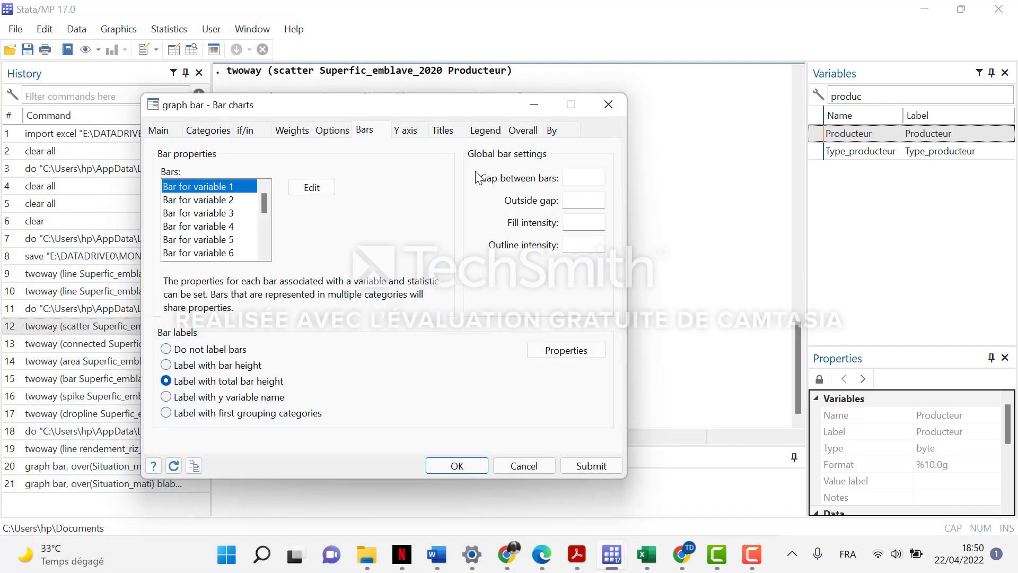
# Change the first grouping variable to Type_producteur, plot the percent bar chart and close the graph after viewing it.
pyautogui.click(207, 131)
pyautogui.click(255, 188)
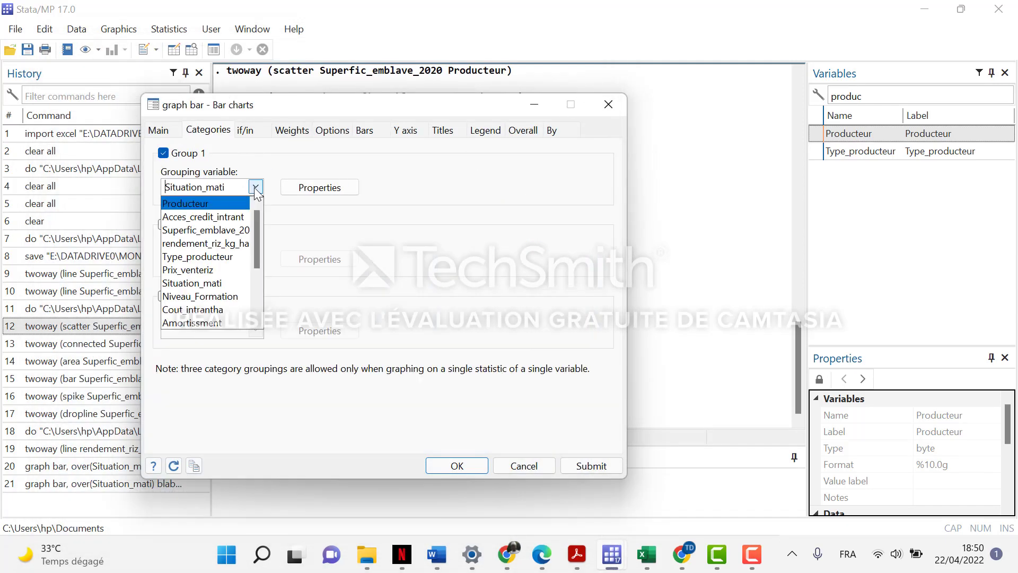
pyautogui.click(223, 258)
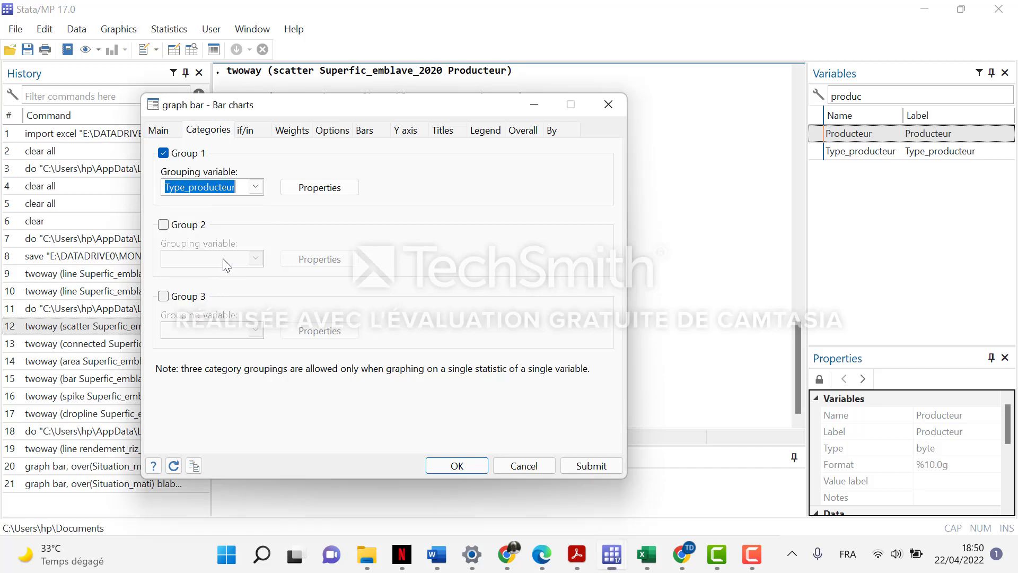
pyautogui.click(580, 465)
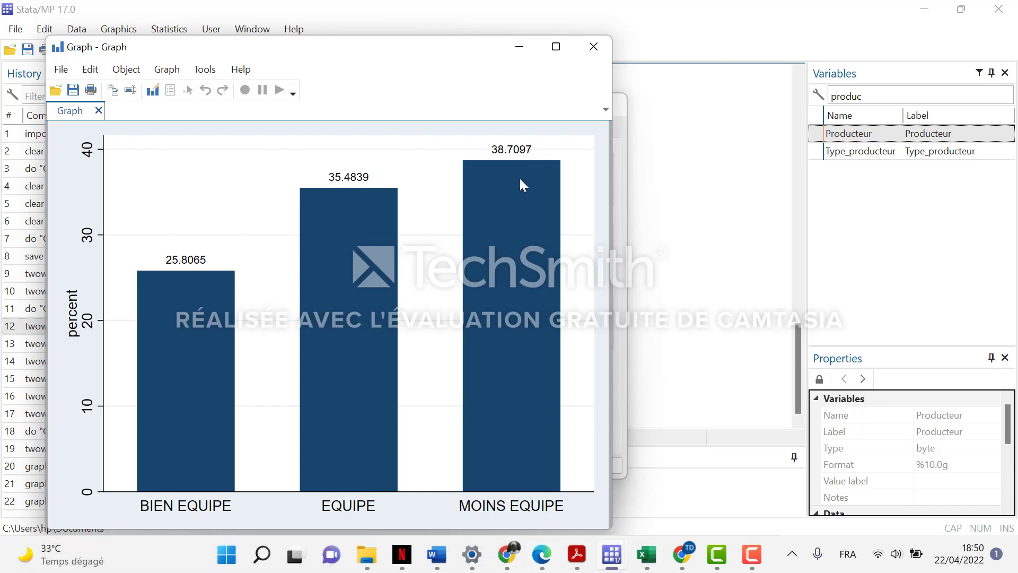
pyautogui.click(598, 50)
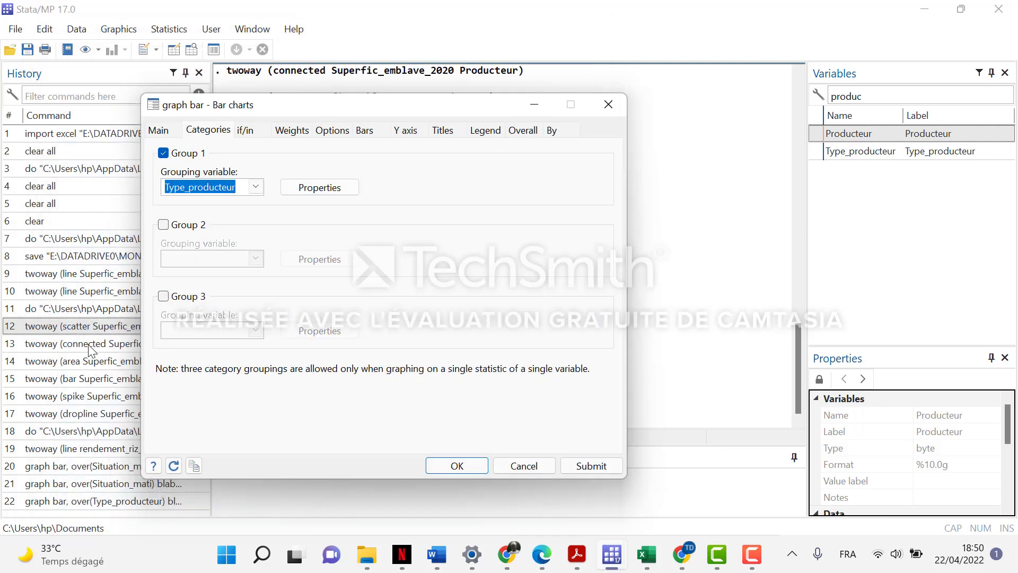
# Copy the latest Type_producteur bar chart command from the command history and switch to the dofile_VIDEO do-file.
pyautogui.click(57, 501)
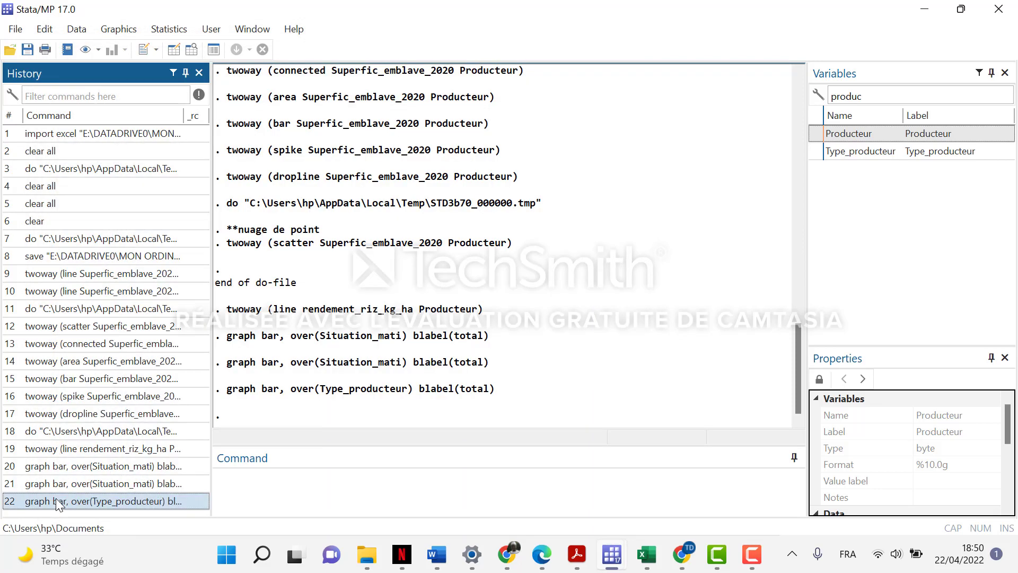
pyautogui.rightClick(56, 501)
pyautogui.click(130, 334)
pyautogui.moveTo(609, 563)
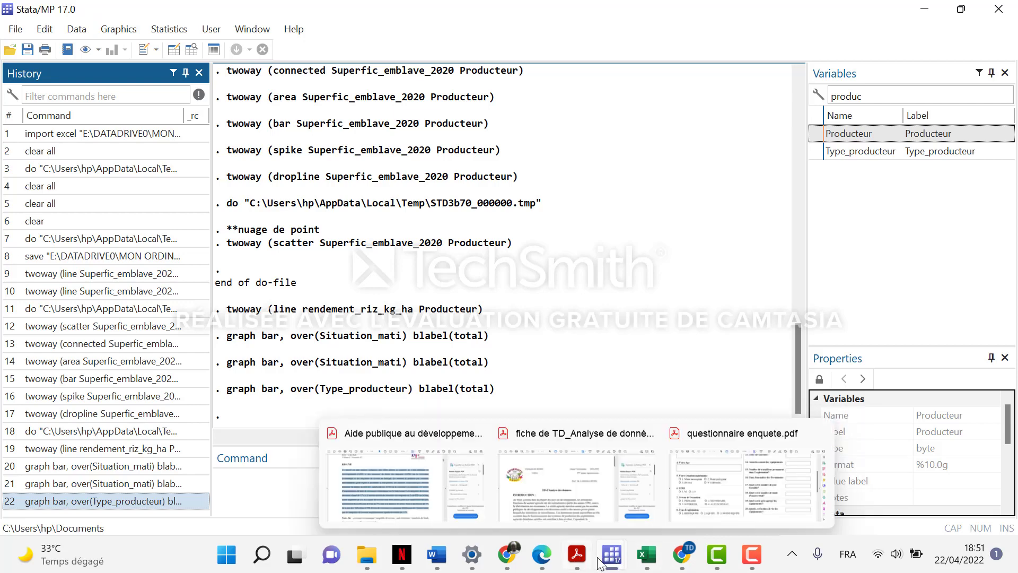
pyautogui.click(700, 514)
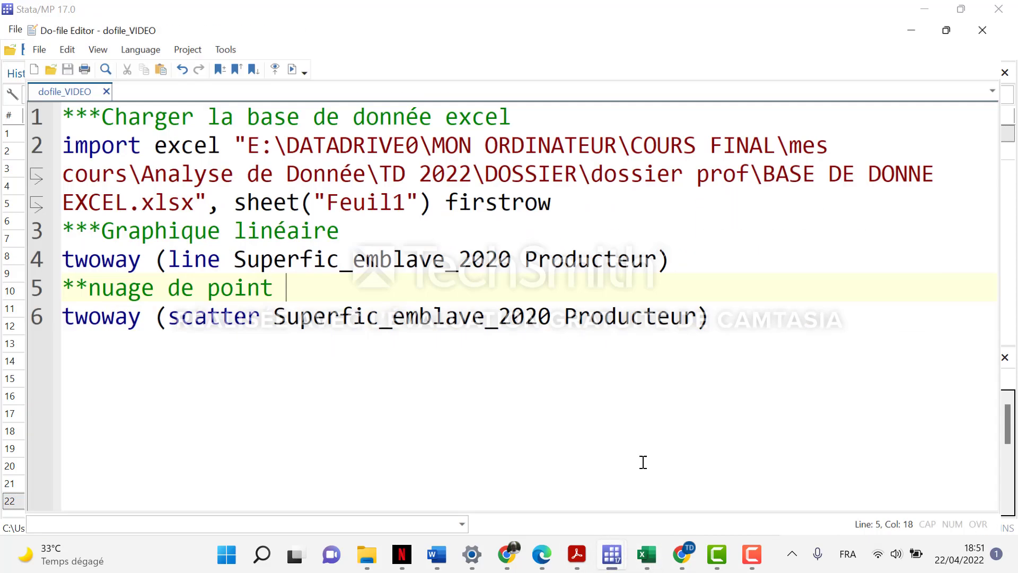
# Below the scatter command, add the comment "**Graphique en barre" and paste the copied Type_producteur bar chart command under it.
pyautogui.click(234, 354)
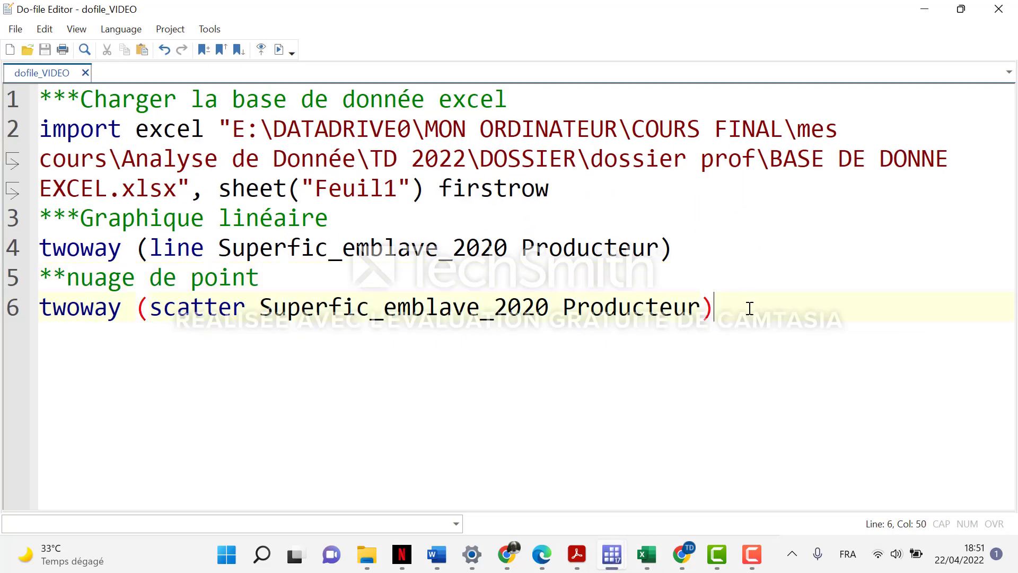
pyautogui.press('Return')
pyautogui.write('**')
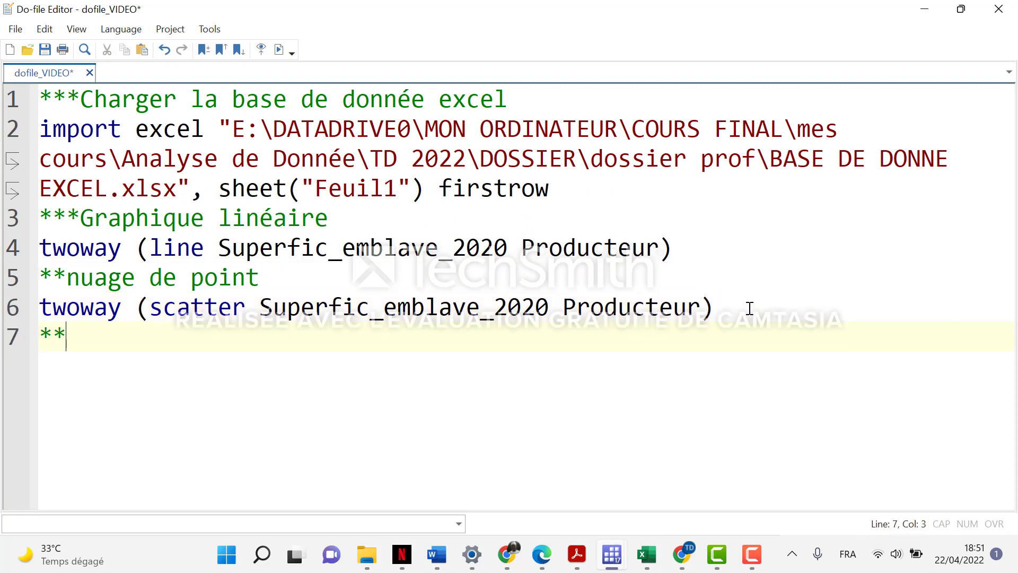
pyautogui.write('Gra')
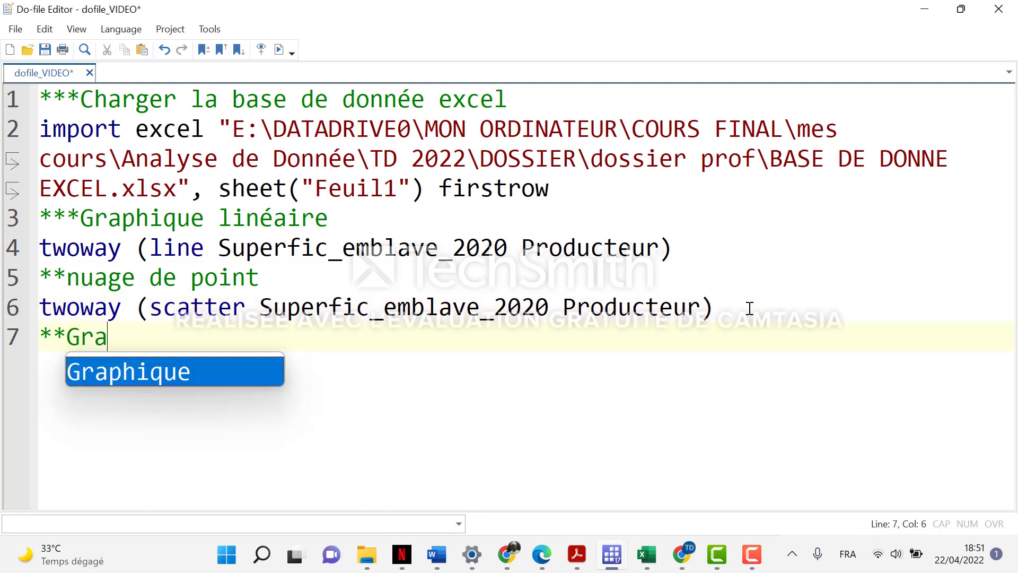
pyautogui.write('phique e')
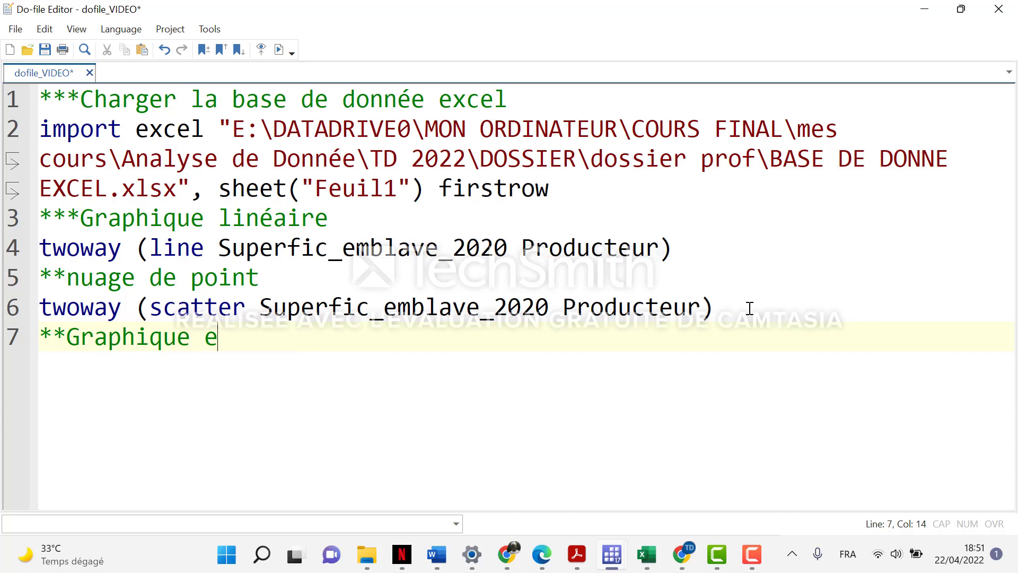
pyautogui.write('n barre')
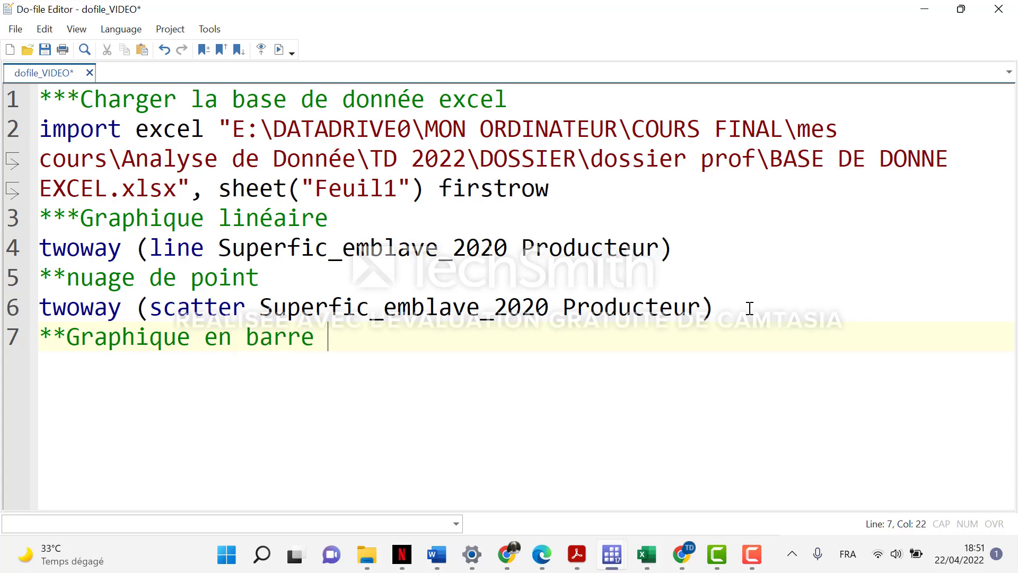
pyautogui.press('Return')
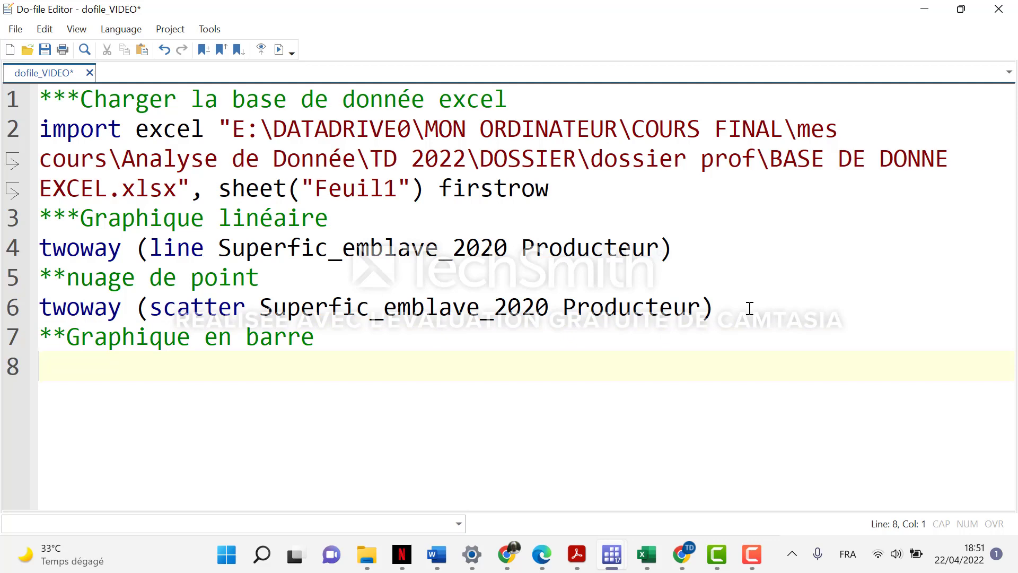
pyautogui.hotkey('ctrl', 'v')
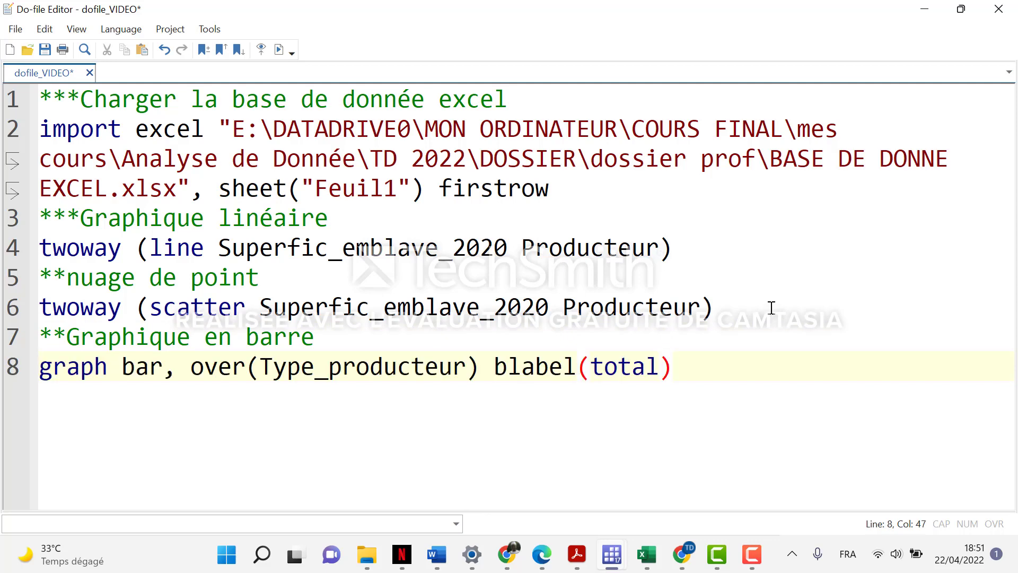
# Run only the Type_producteur bar chart line from the do-file, close its graph and return to the main Stata window.
pyautogui.moveTo(40, 365); pyautogui.dragTo(227, 370)
pyautogui.click(209, 395)
pyautogui.click(289, 379)
pyautogui.doubleClick(288, 367)
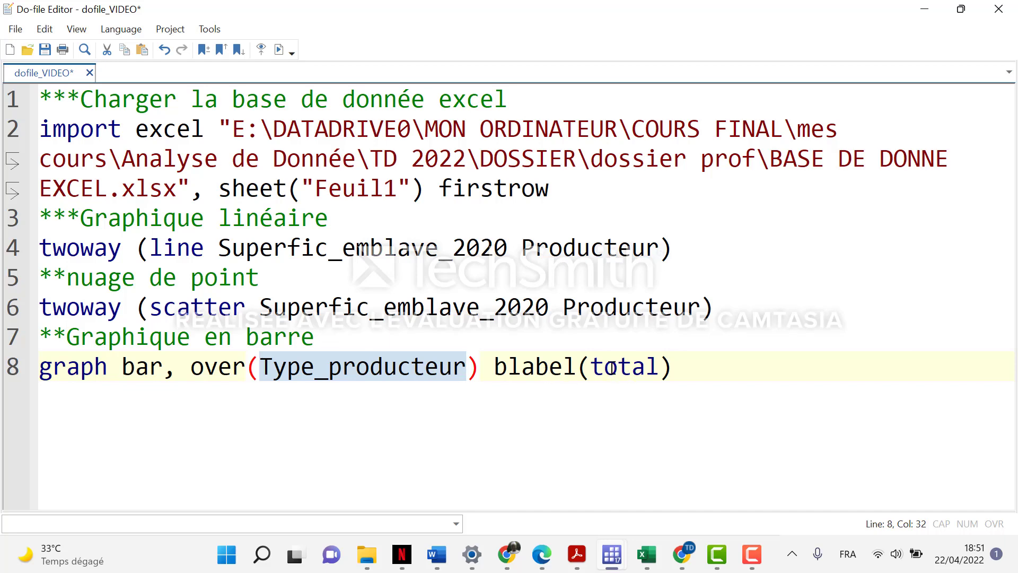
pyautogui.moveTo(591, 366); pyautogui.dragTo(246, 366)
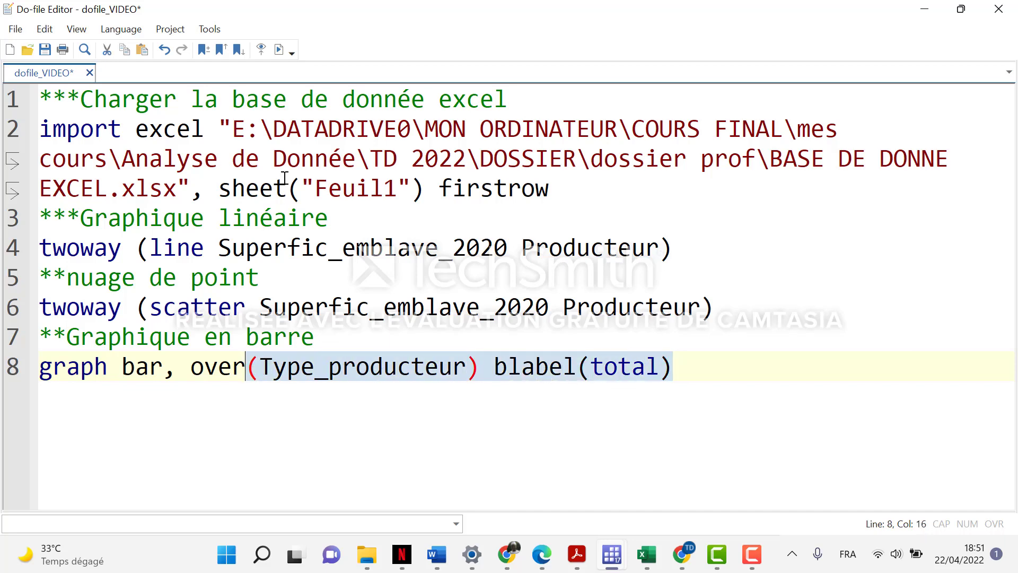
pyautogui.click(274, 51)
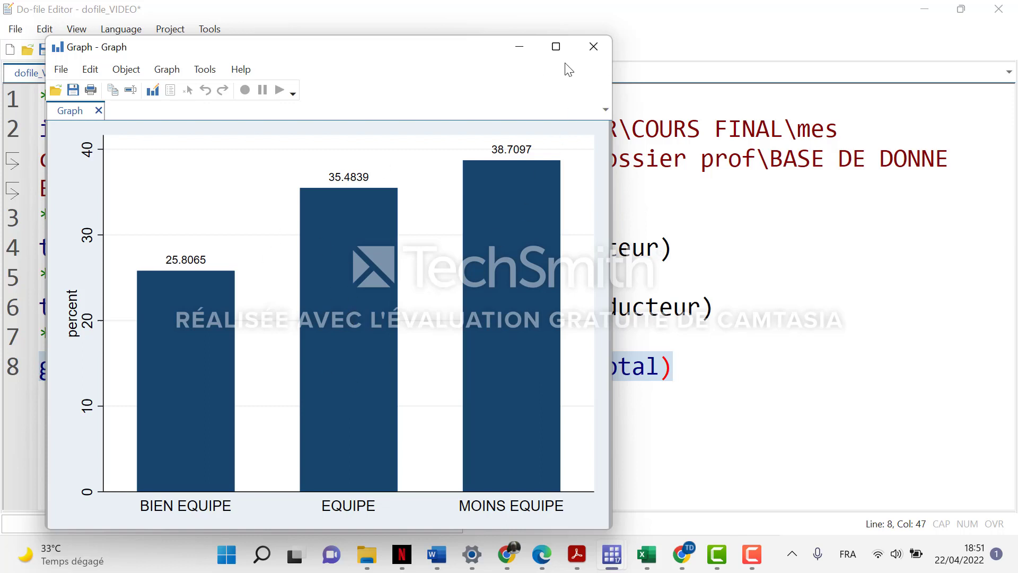
pyautogui.click(594, 47)
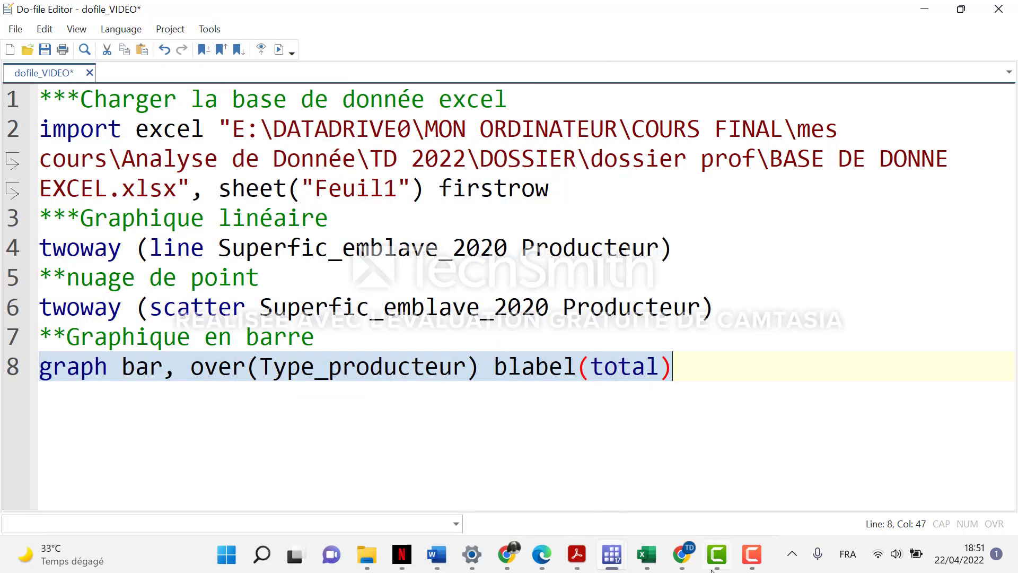
pyautogui.click(457, 492)
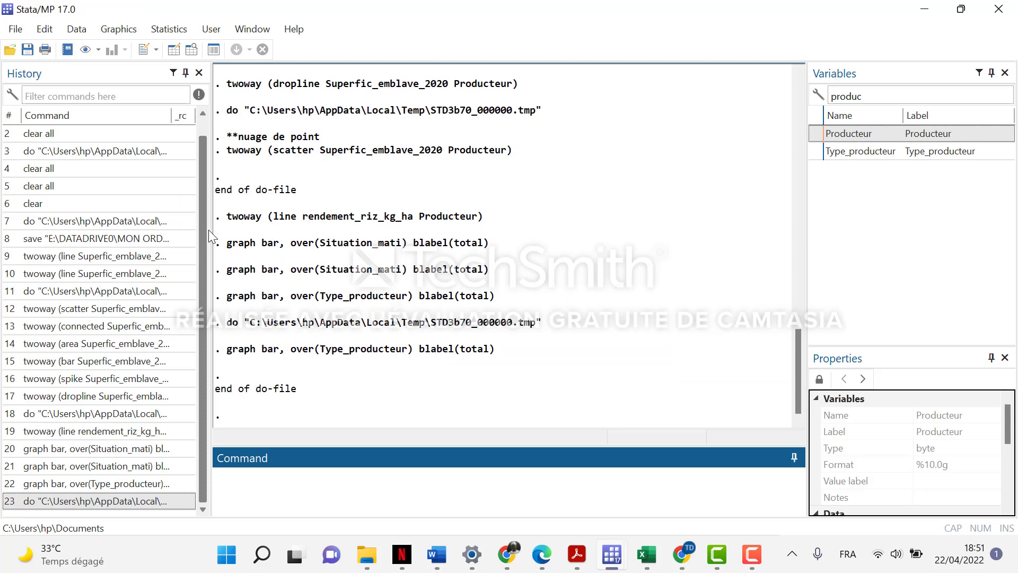
pyautogui.click(115, 31)
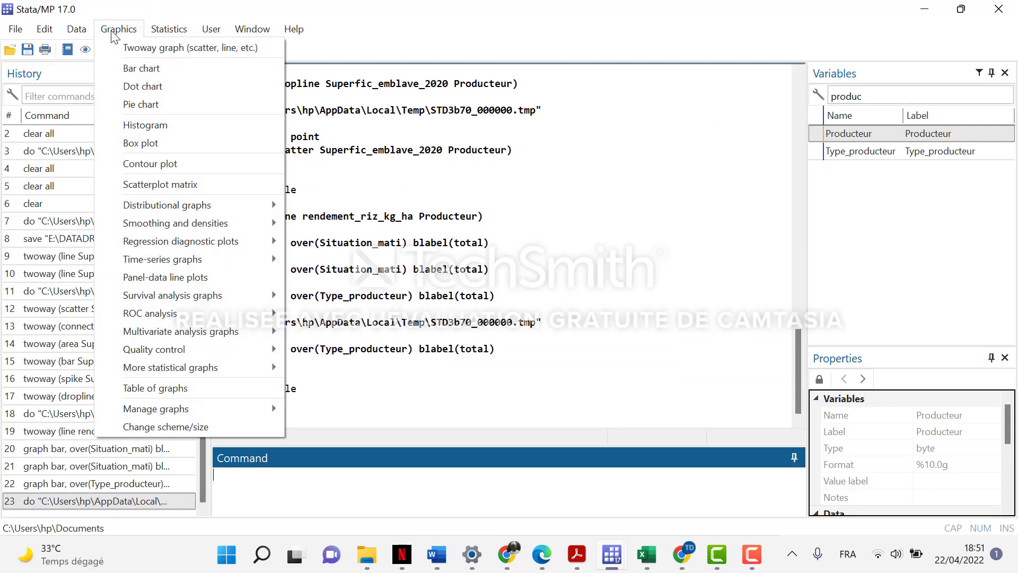
pyautogui.click(169, 106)
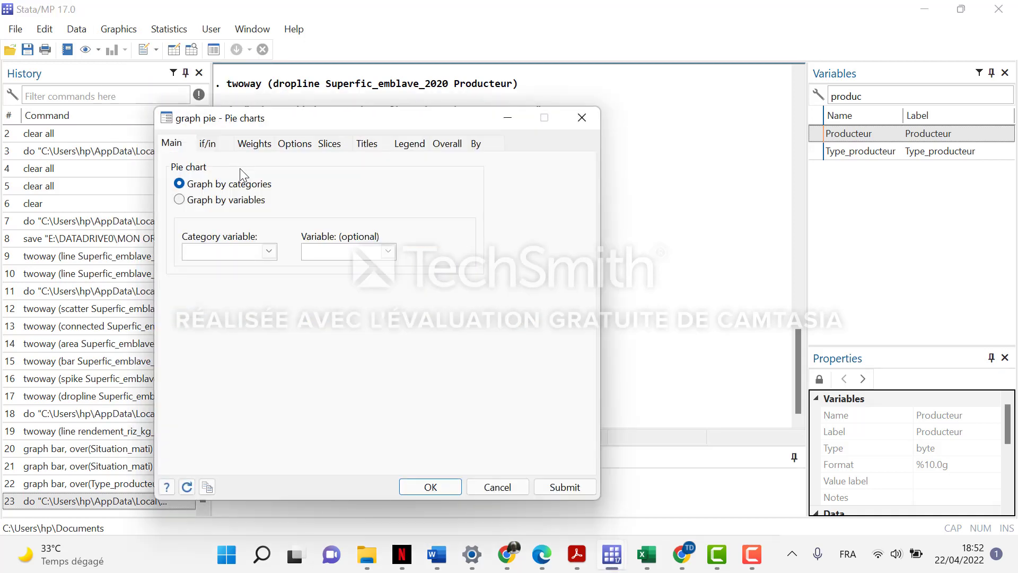
pyautogui.click(517, 484)
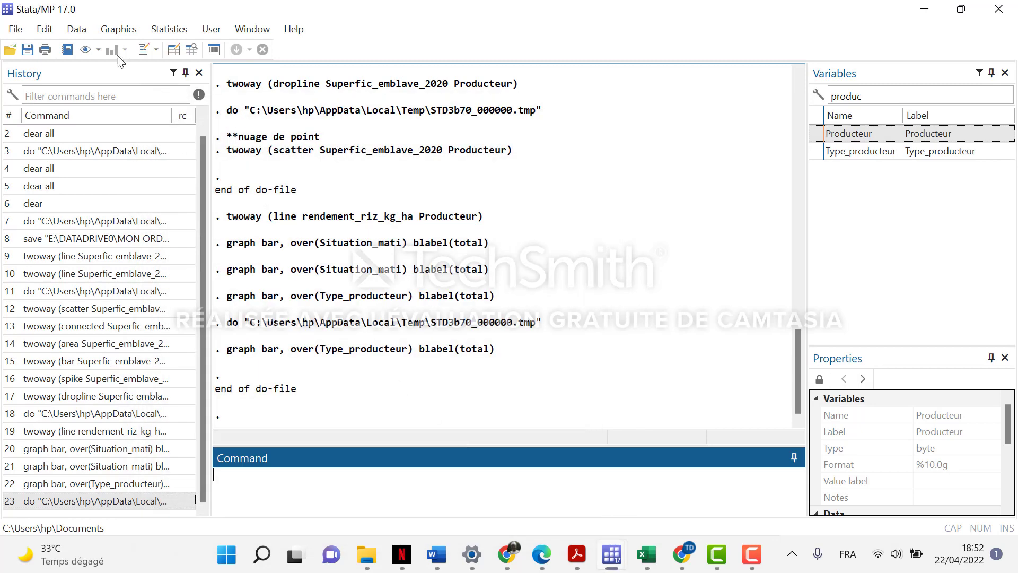
# Start a pie chart graphed by categories with Acces_credit_intrant as the category variable.
pyautogui.click(117, 35)
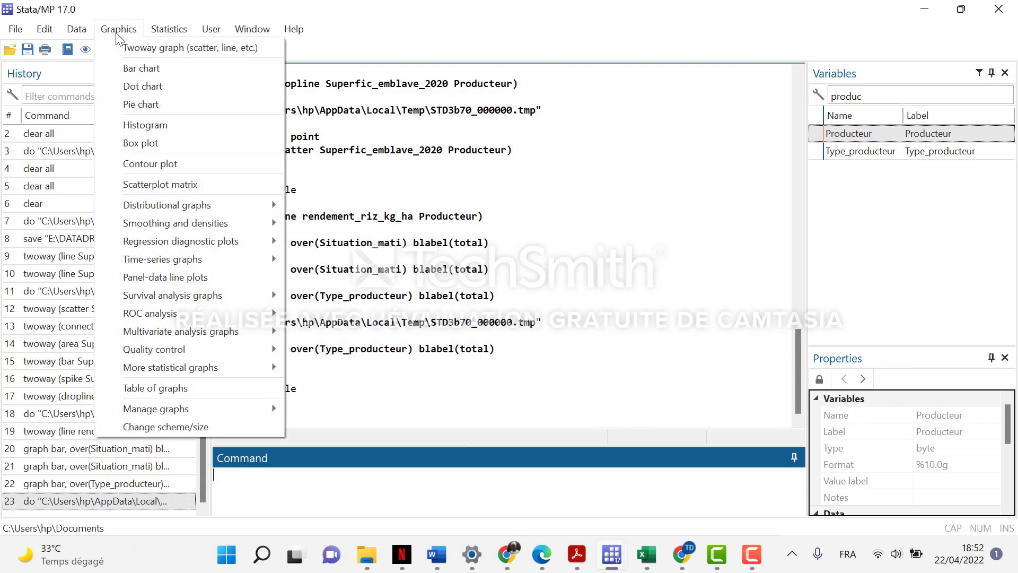
pyautogui.click(173, 106)
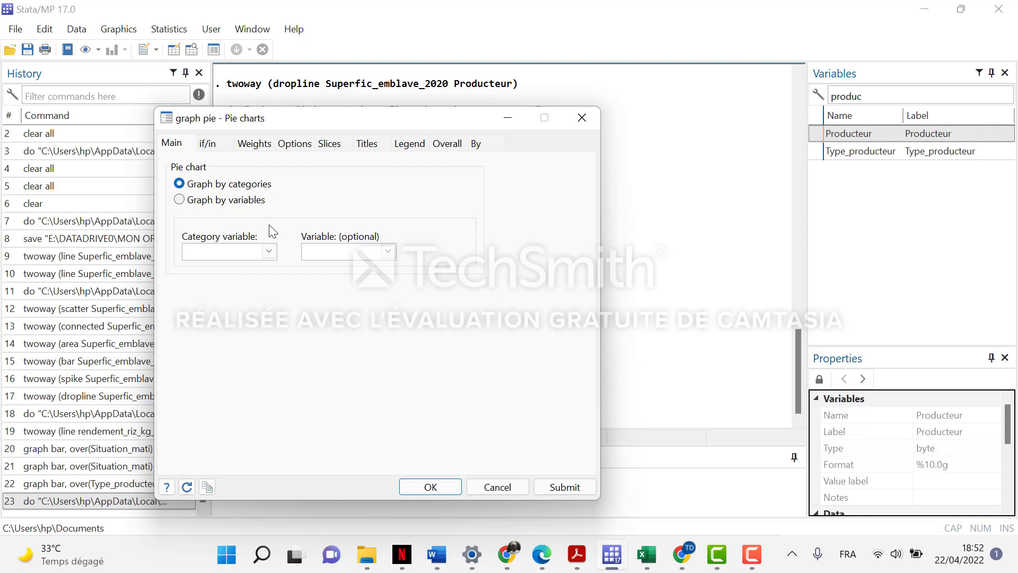
pyautogui.click(268, 251)
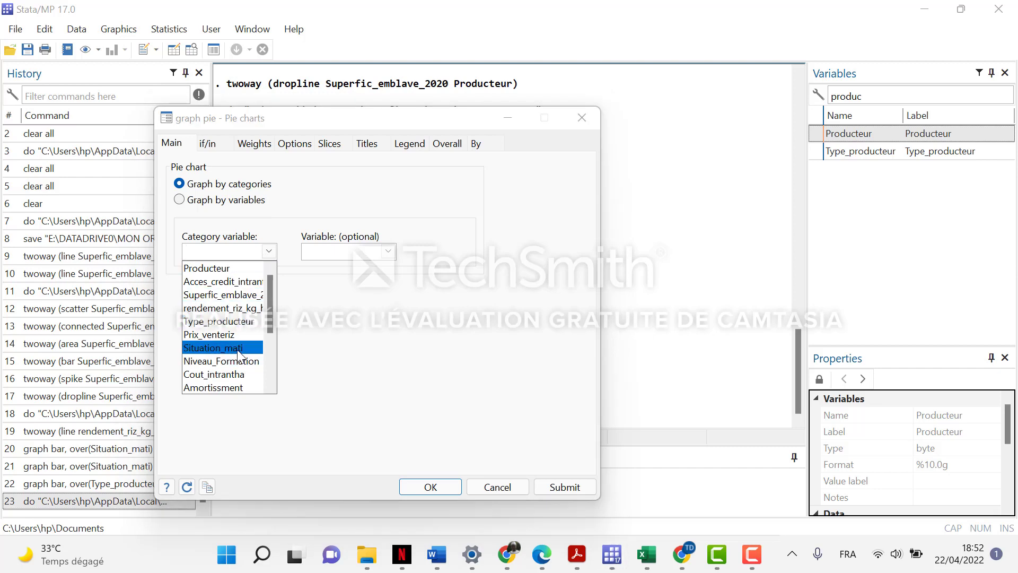
pyautogui.click(239, 282)
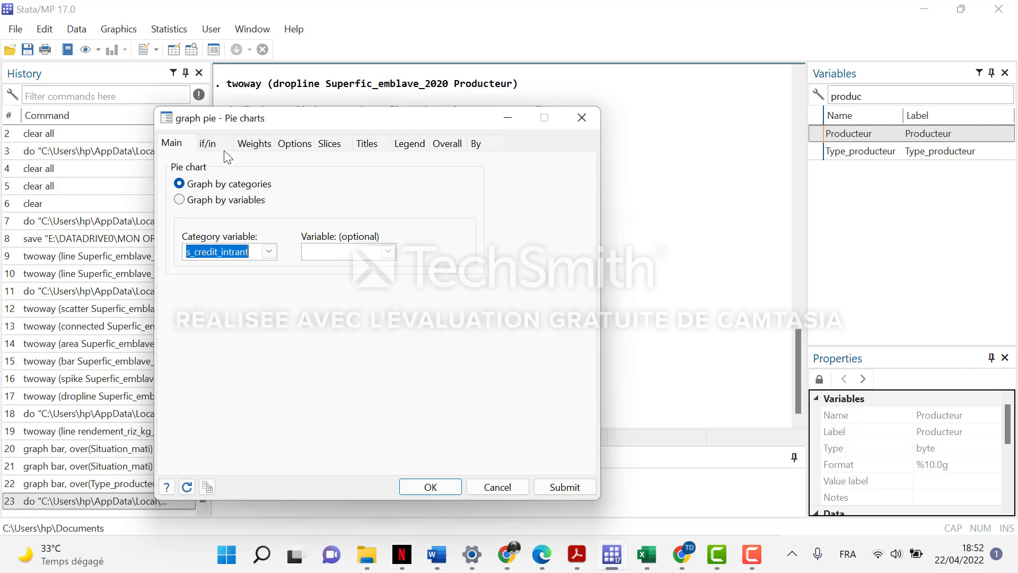
# Set the label type of all pie slices to Percent, plot the Acces_credit_intrant pie chart and close the graph after viewing it.
pyautogui.click(329, 144)
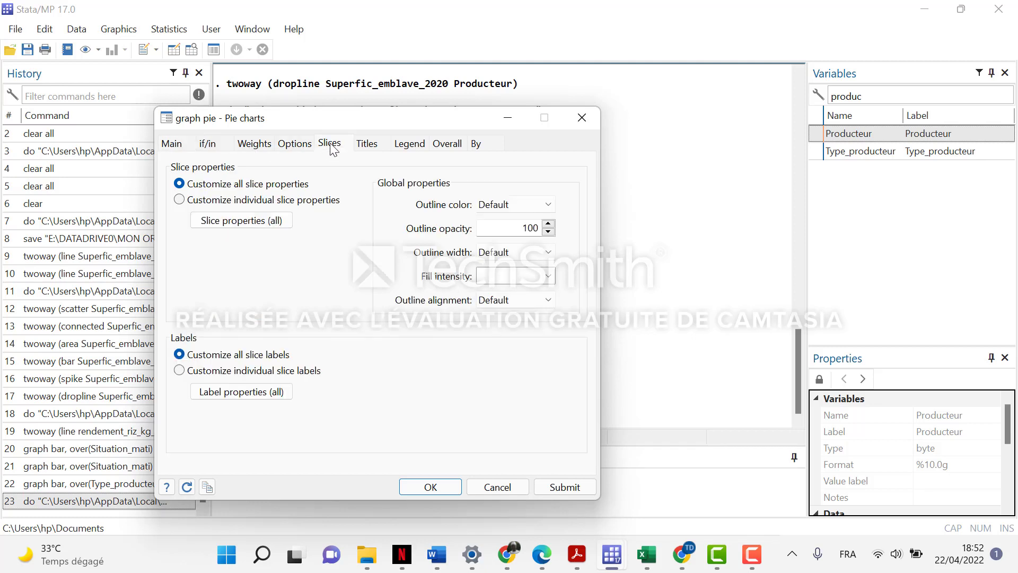
pyautogui.click(245, 392)
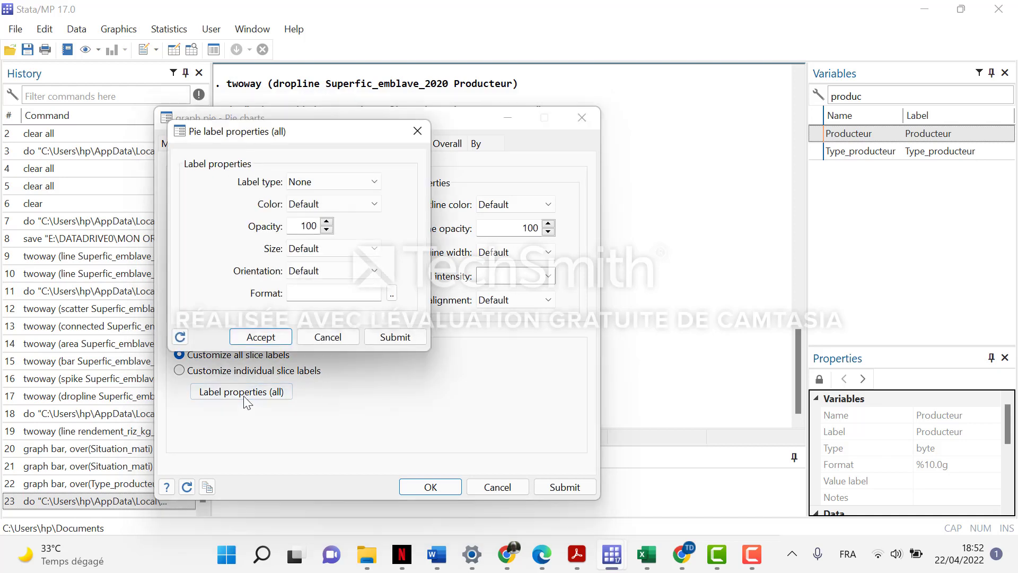
pyautogui.click(376, 184)
pyautogui.click(324, 224)
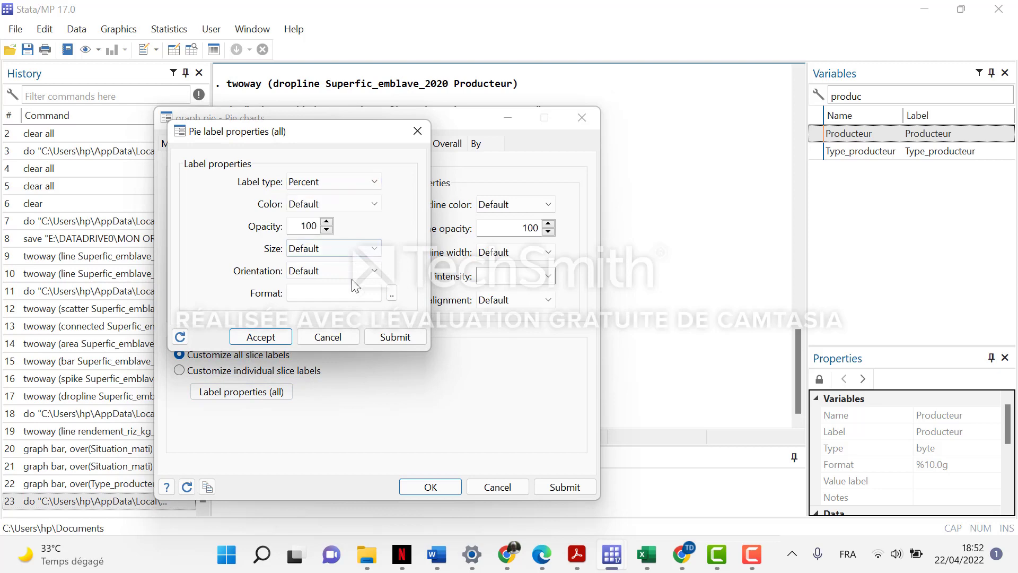
pyautogui.click(402, 340)
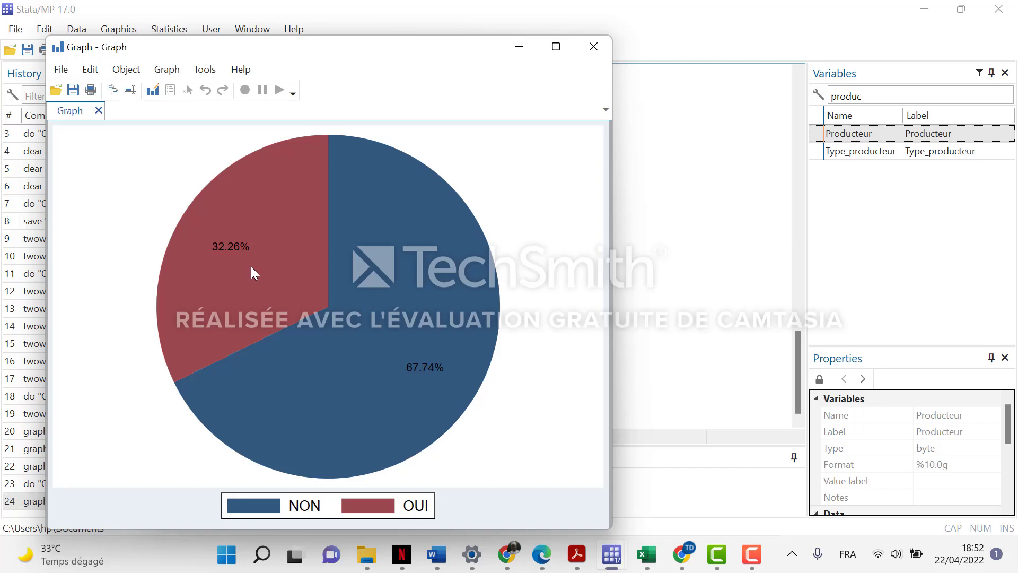
pyautogui.click(590, 48)
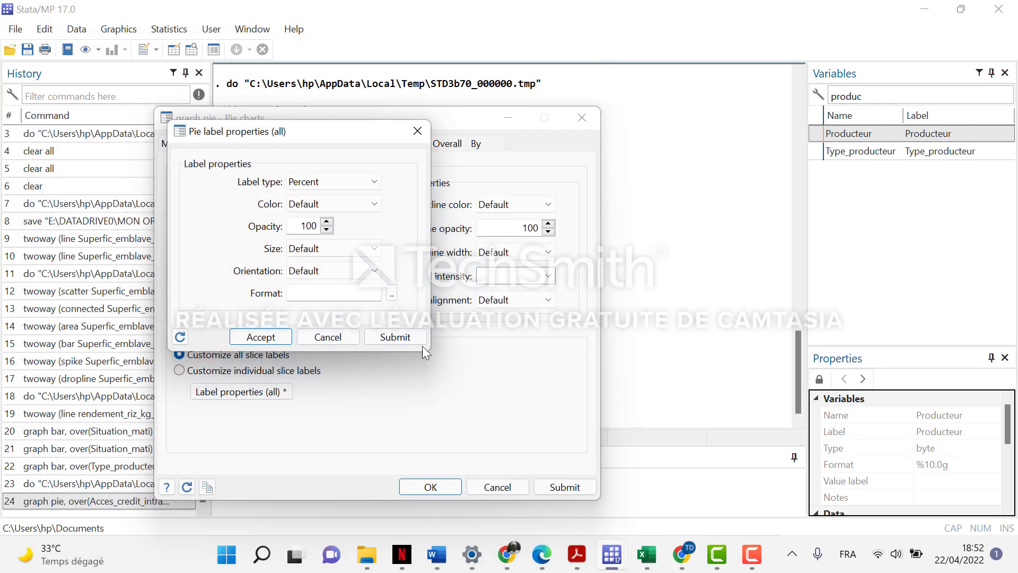
# Accept the Percent slice labels, review the title and legend options, then plot the Acces_credit_intrant pie chart again and close the graph.
pyautogui.click(333, 343)
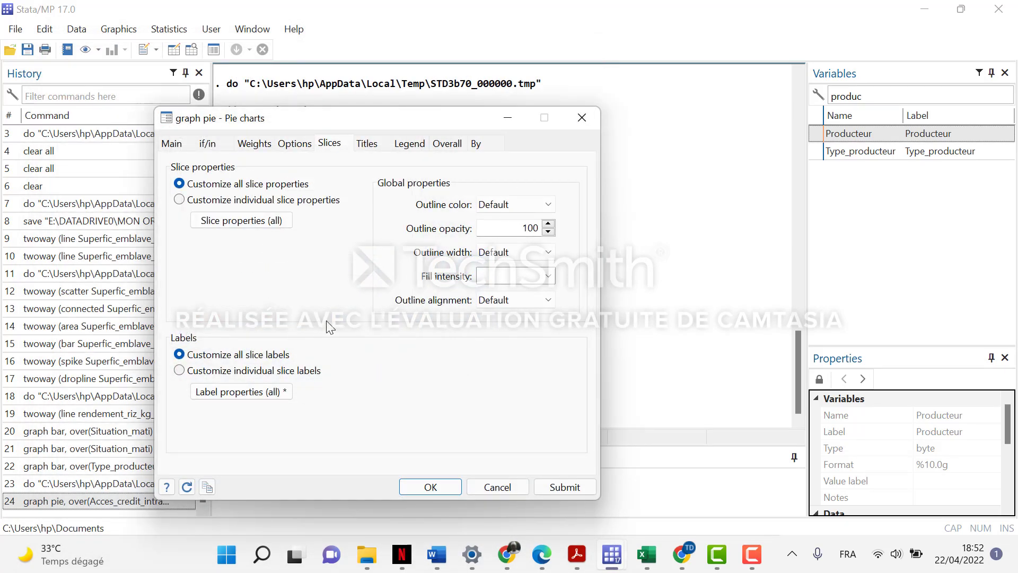
pyautogui.click(258, 391)
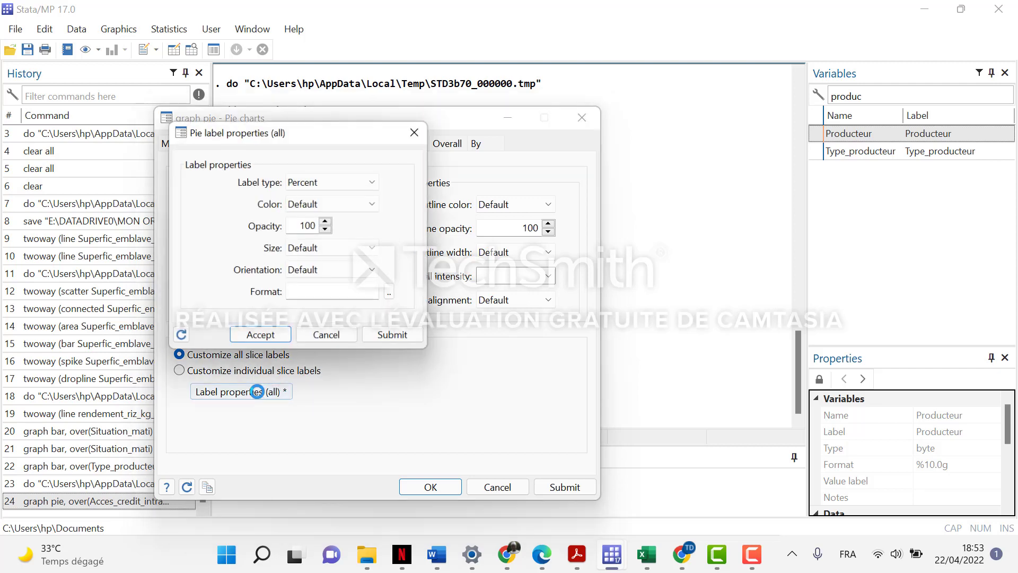
pyautogui.click(272, 336)
pyautogui.click(371, 144)
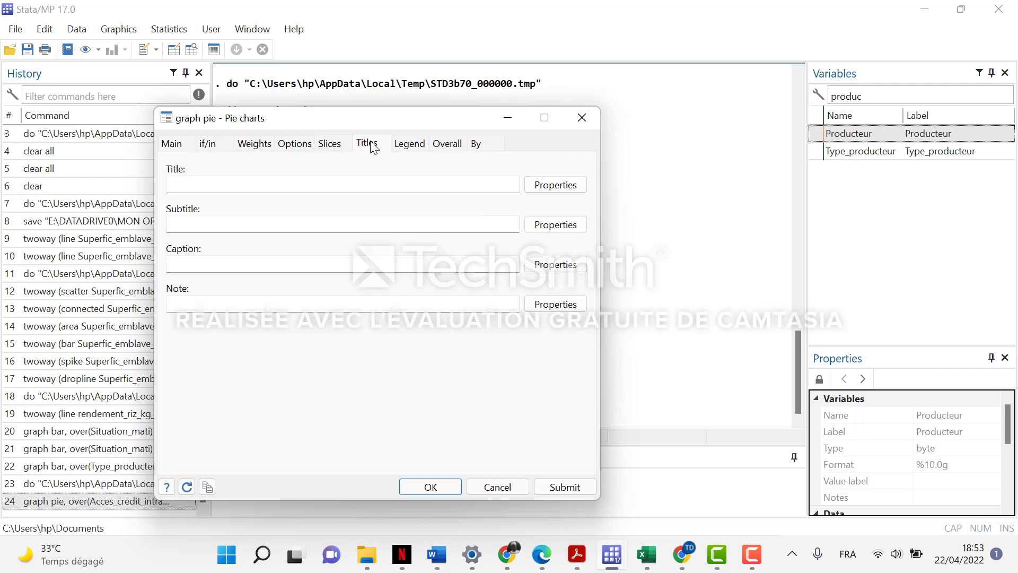
pyautogui.click(411, 151)
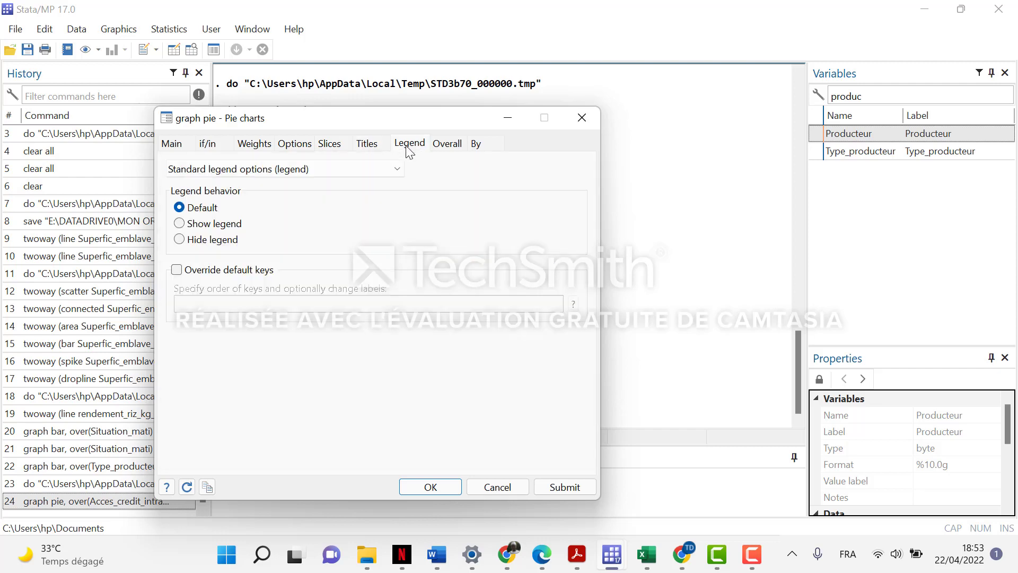
pyautogui.click(211, 139)
pyautogui.click(181, 142)
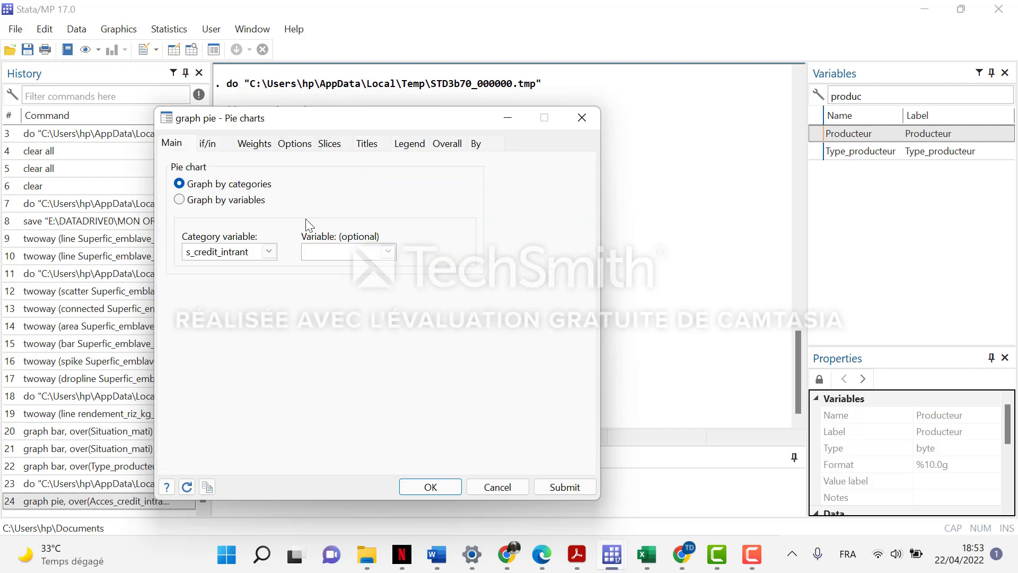
pyautogui.click(565, 484)
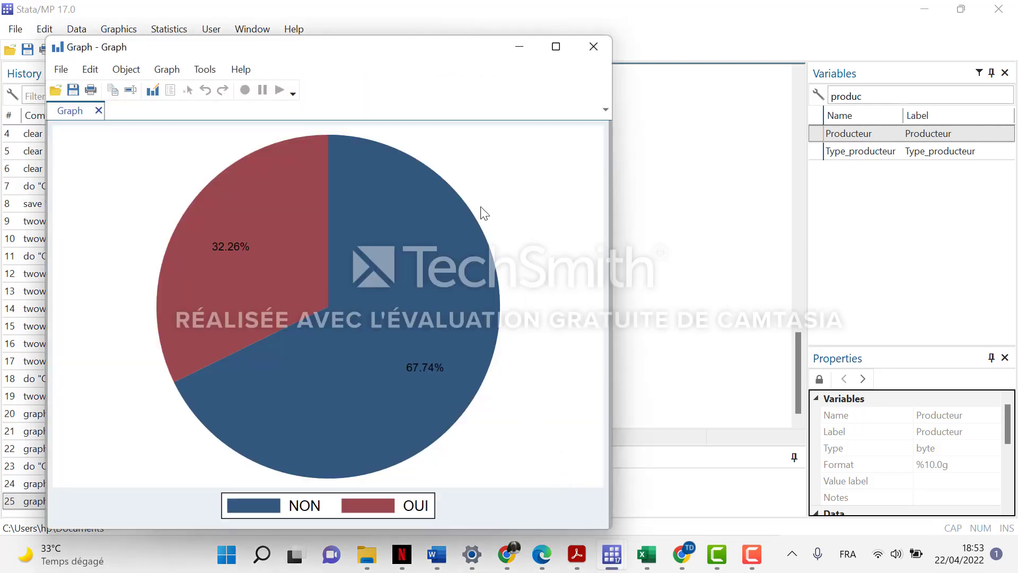
pyautogui.click(593, 47)
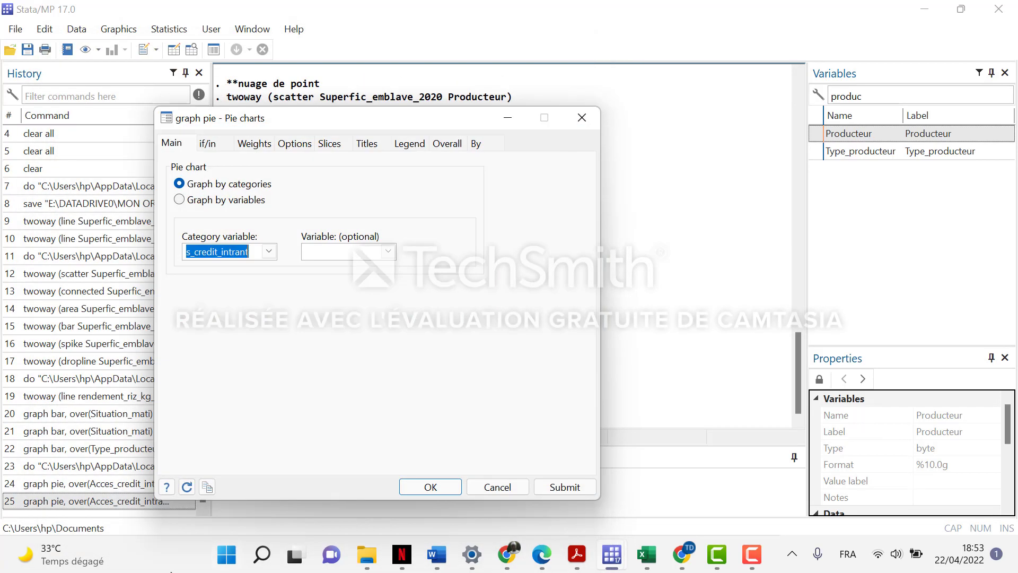
# Copy the latest Acces_credit_intrant pie chart command from the command history and switch to the end of the dofile_VIDEO do-file.
pyautogui.click(79, 502)
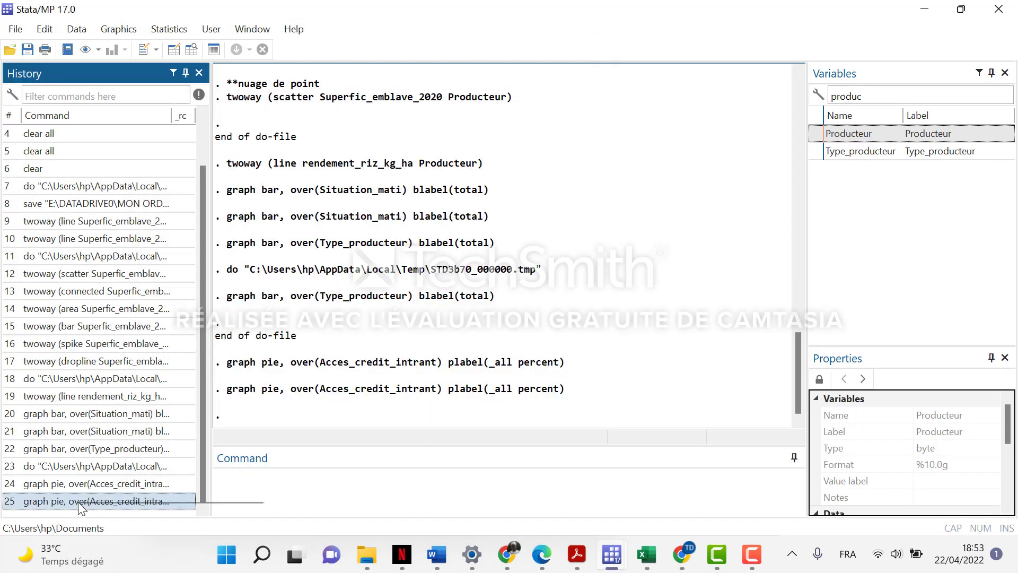
pyautogui.rightClick(78, 502)
pyautogui.click(157, 336)
pyautogui.moveTo(584, 561)
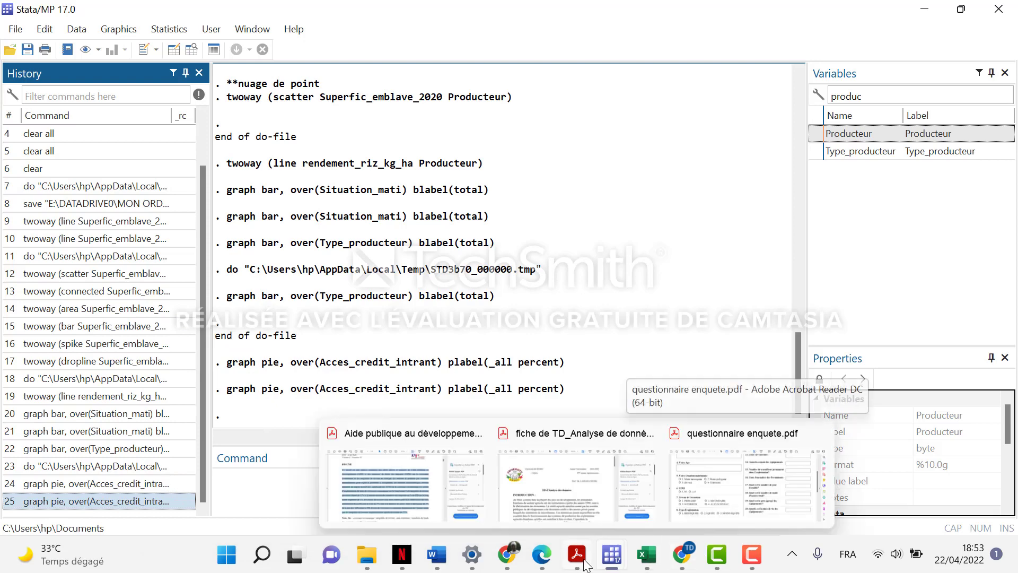
pyautogui.moveTo(616, 563)
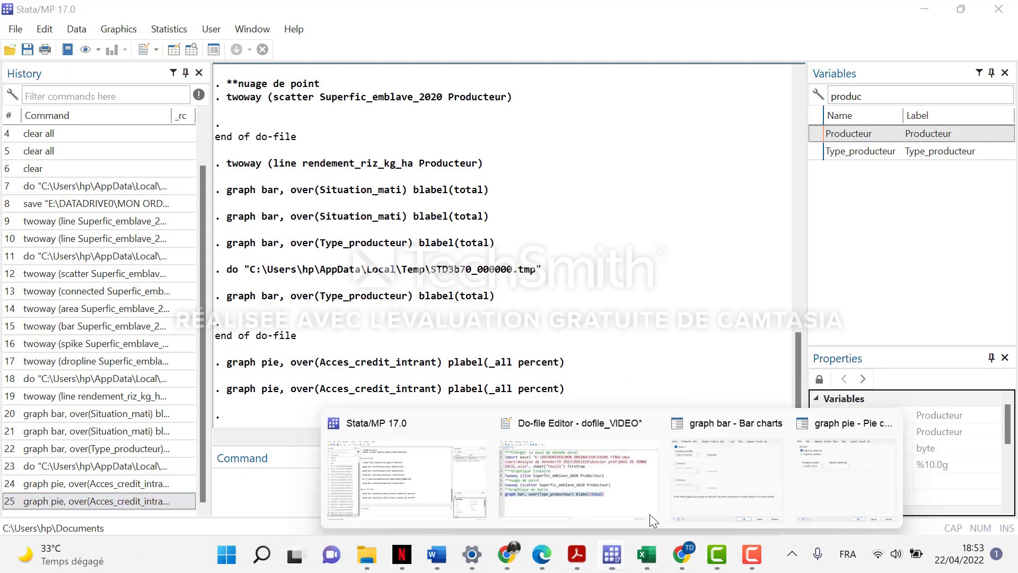
pyautogui.click(625, 480)
pyautogui.click(219, 418)
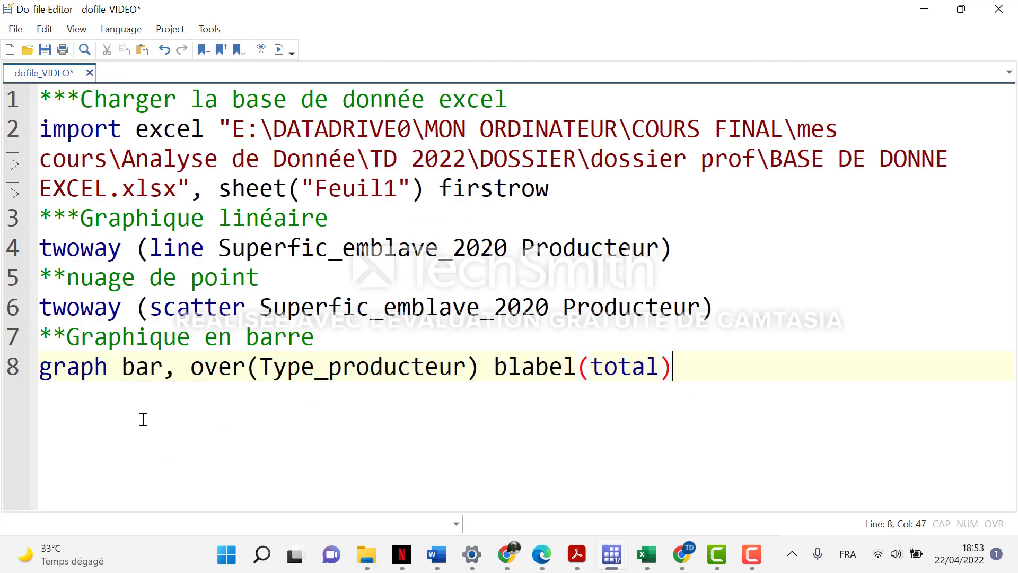
# Add the comment line "**Graphique à secteurs" at the end of the do-file and paste the copied graph pie command below it.
pyautogui.press('Return')
pyautogui.write('**')
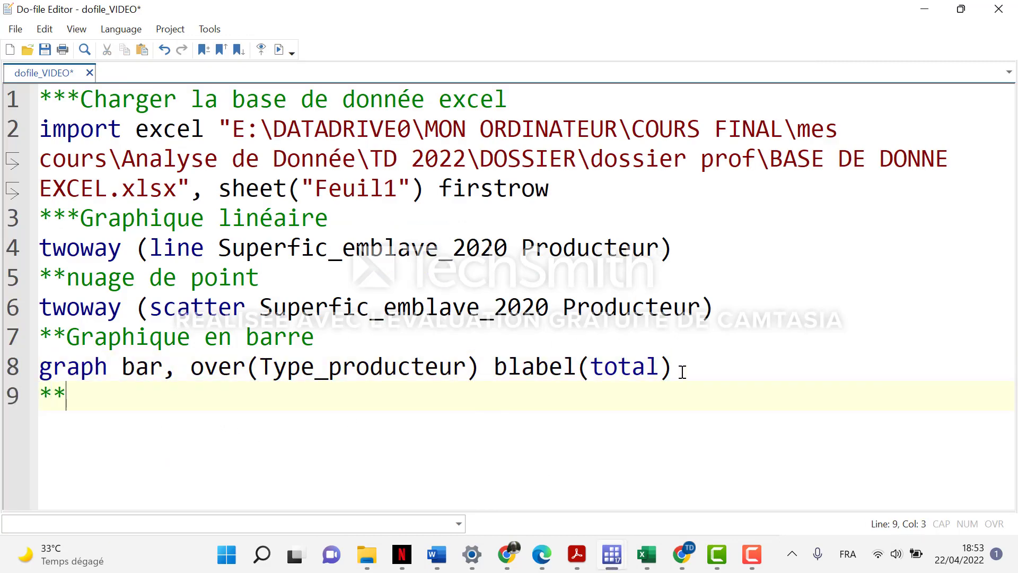
pyautogui.write('Gra')
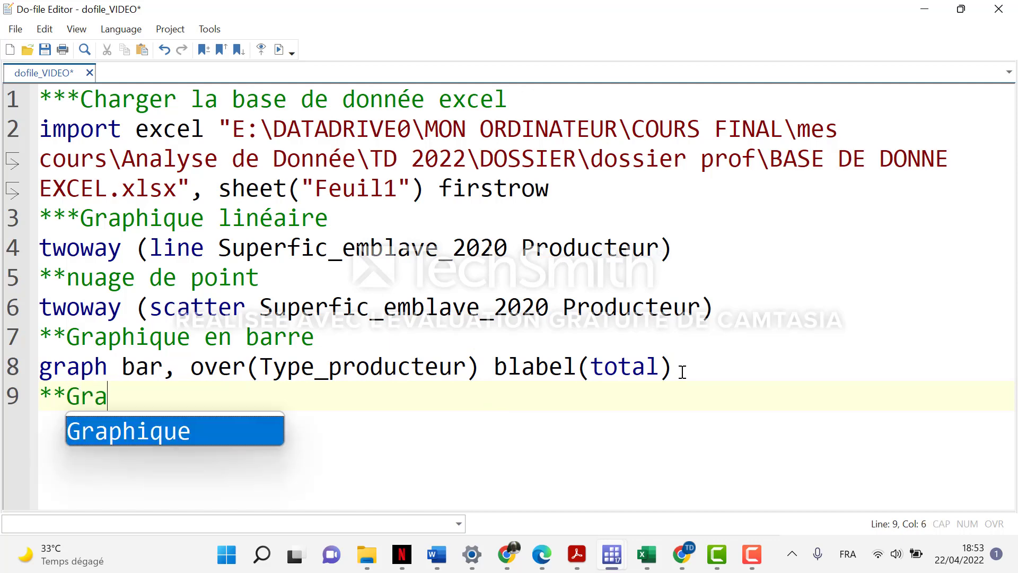
pyautogui.press('Return')
pyautogui.write('à s')
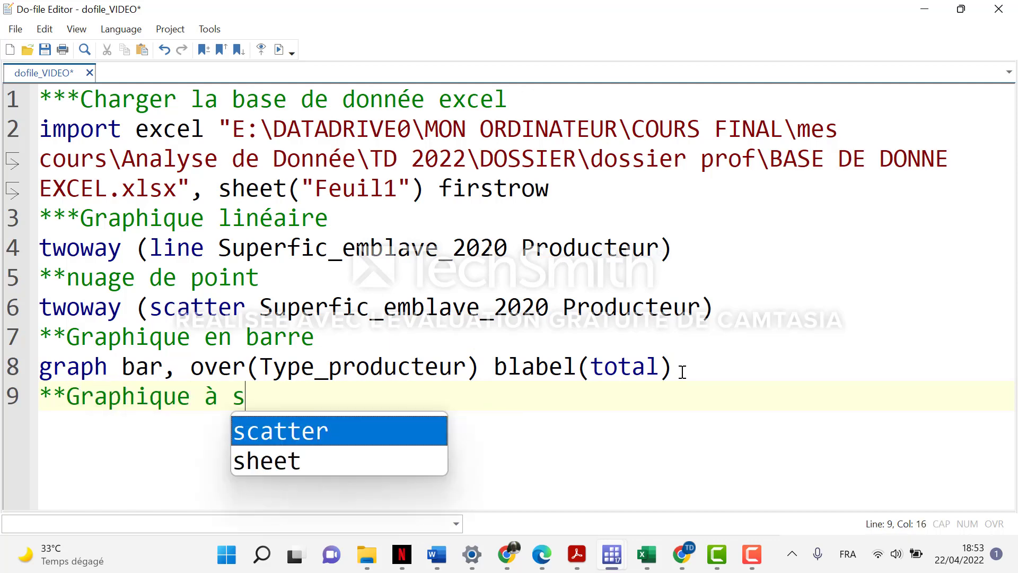
pyautogui.write('ecteurs')
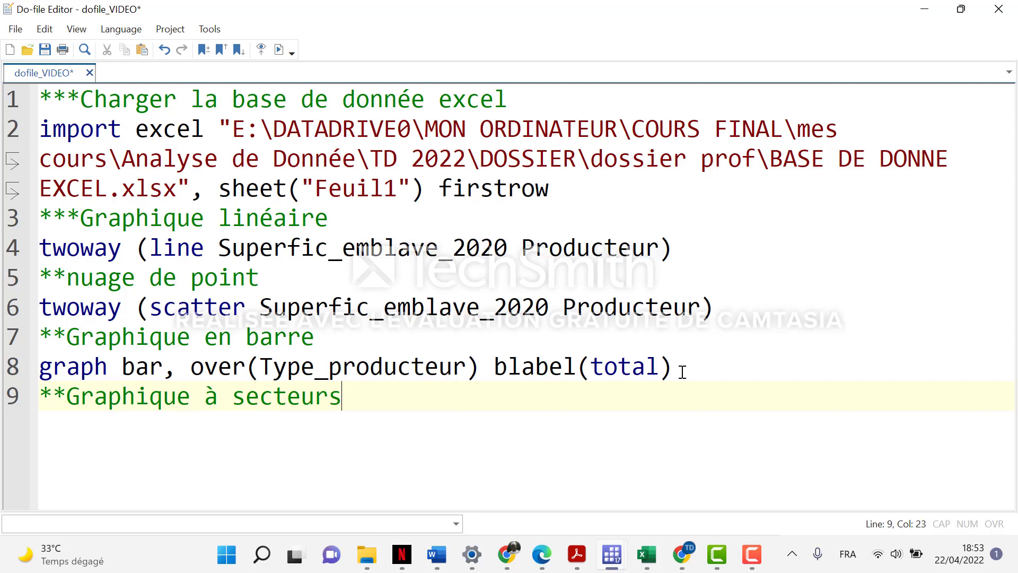
pyautogui.press('Return')
pyautogui.hotkey('ctrl', 'v')
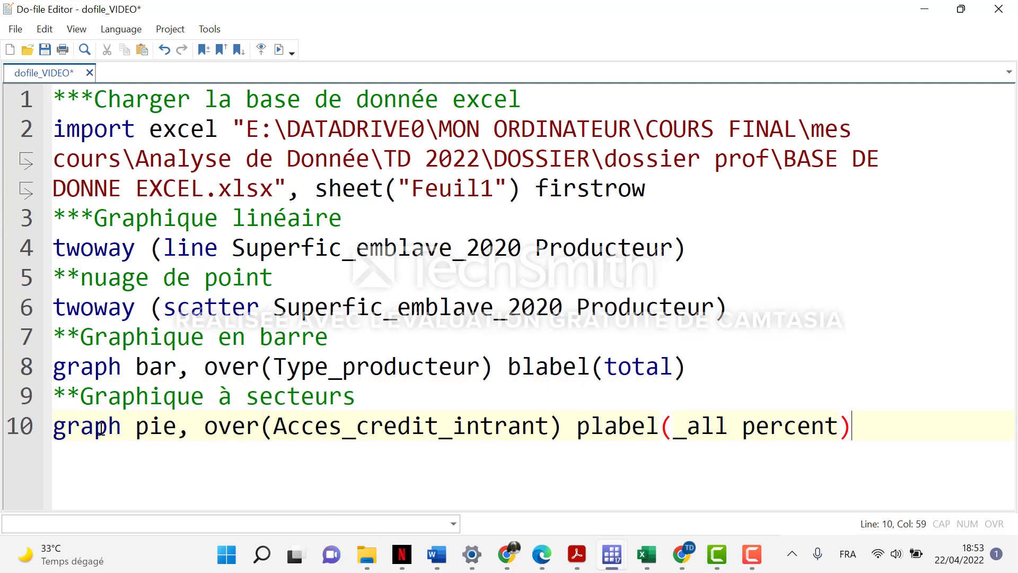
# Run only the Acces_credit_intrant pie chart line from the do-file, close its graph and return to that line.
pyautogui.moveTo(155, 425); pyautogui.dragTo(579, 427)
pyautogui.click(204, 429)
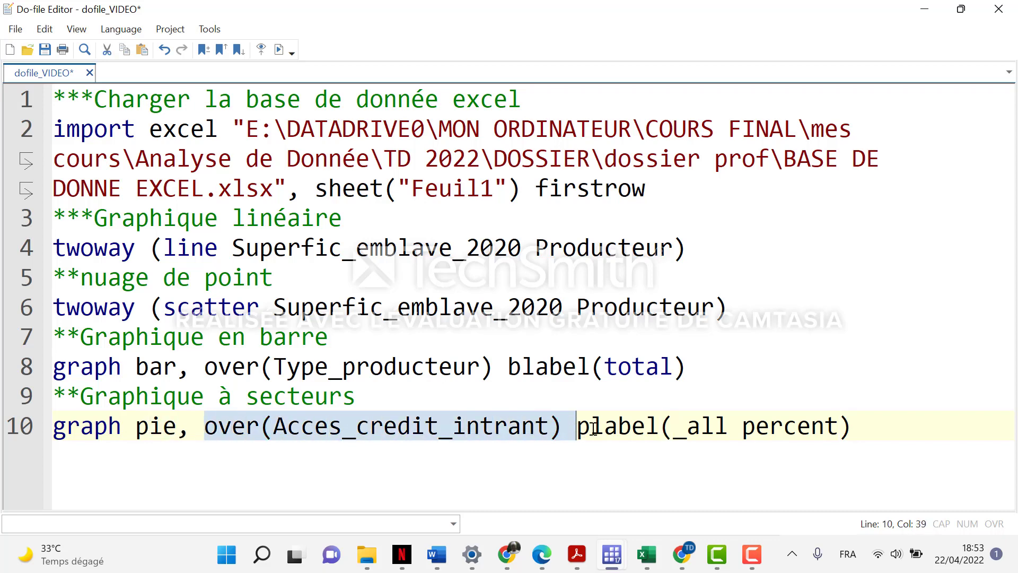
pyautogui.click(590, 427)
pyautogui.moveTo(700, 427); pyautogui.dragTo(433, 431)
pyautogui.click(859, 425)
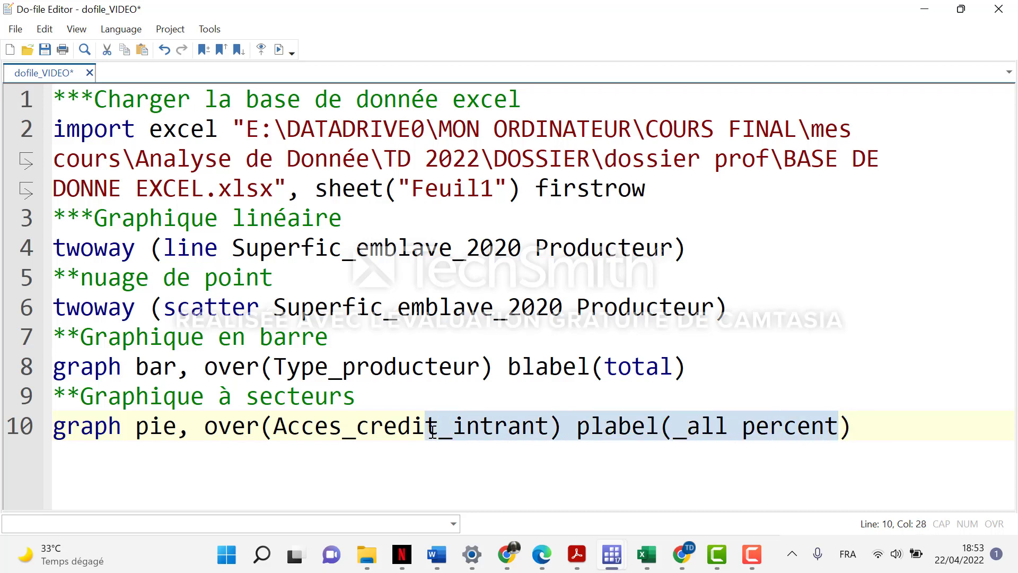
pyautogui.click(279, 49)
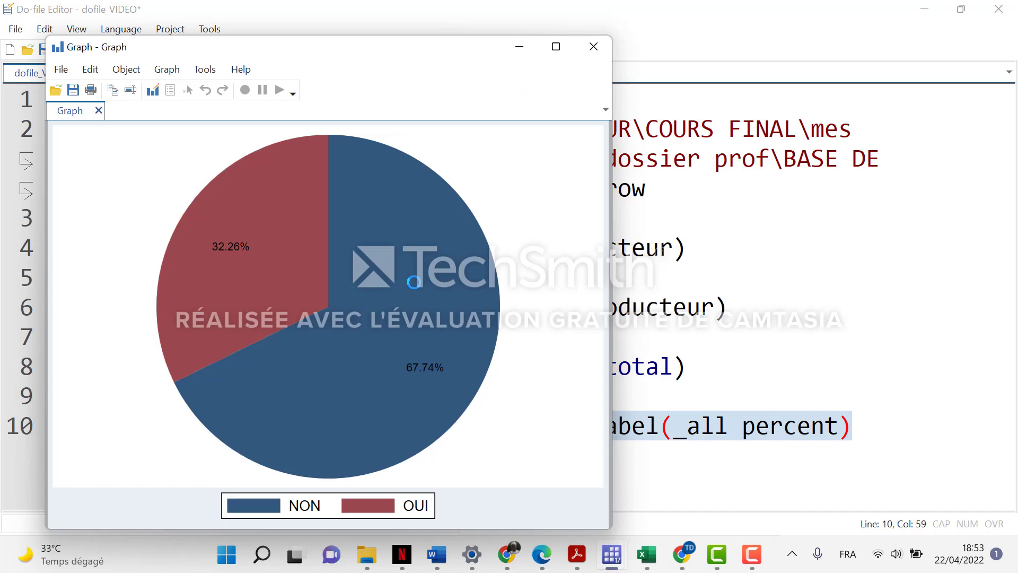
pyautogui.click(595, 47)
pyautogui.click(400, 426)
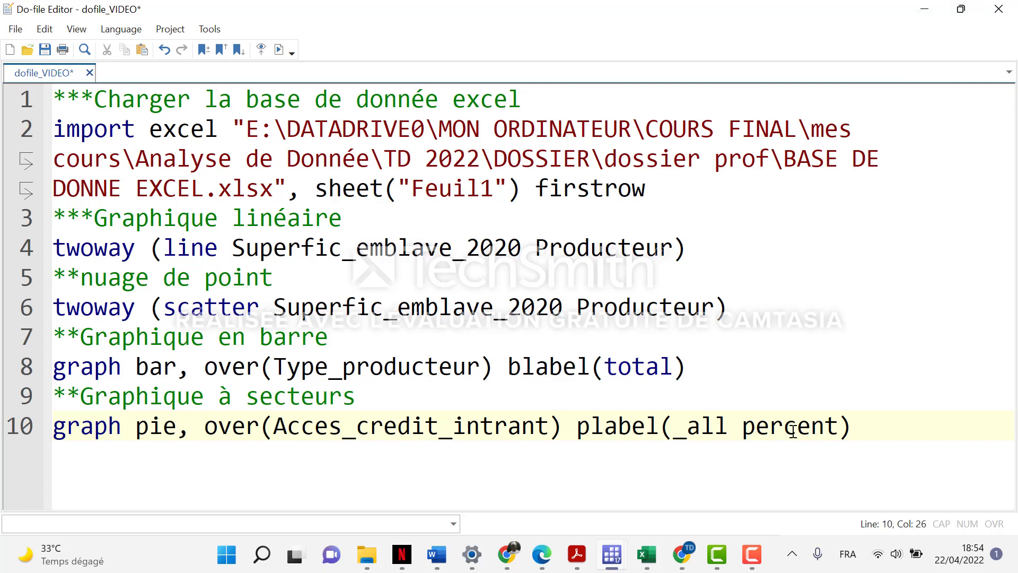
pyautogui.moveTo(754, 568)
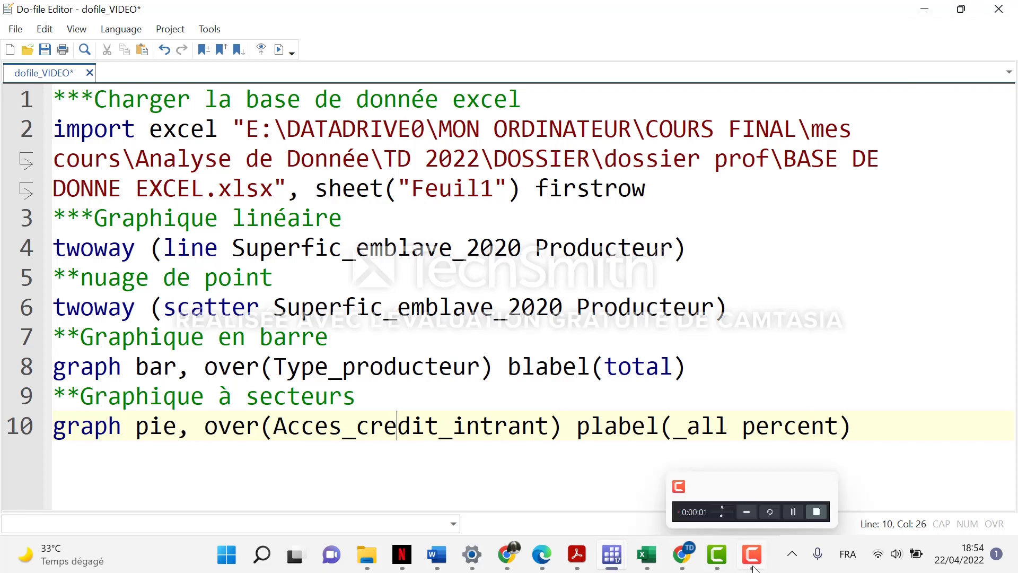